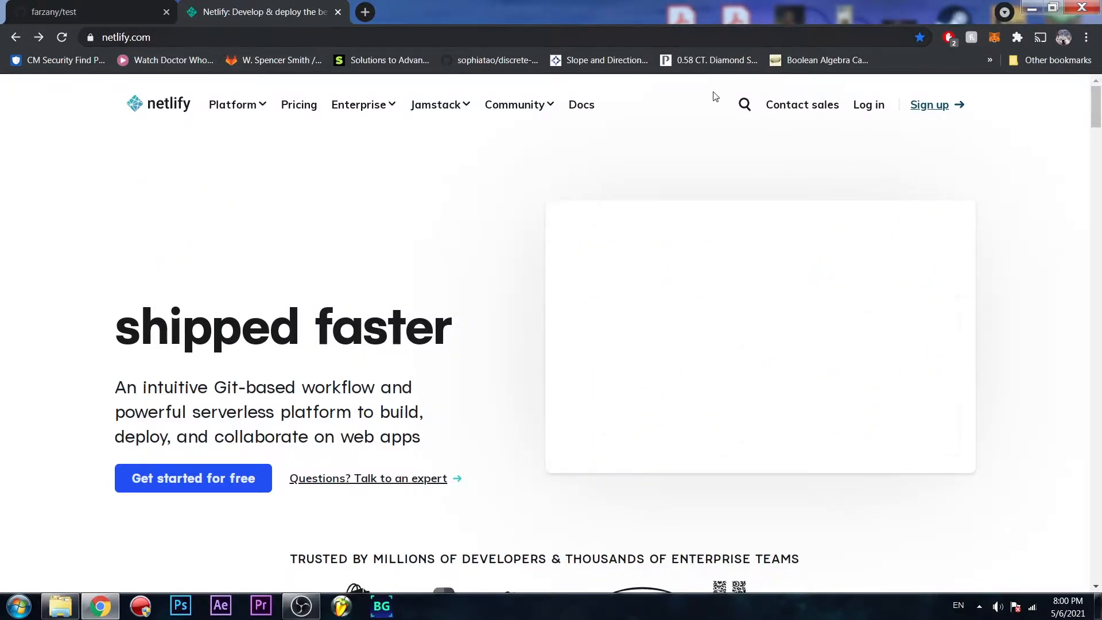
Step: Log in to Netlify with the GitHub account and look over the team overview page
left_click(872, 114)
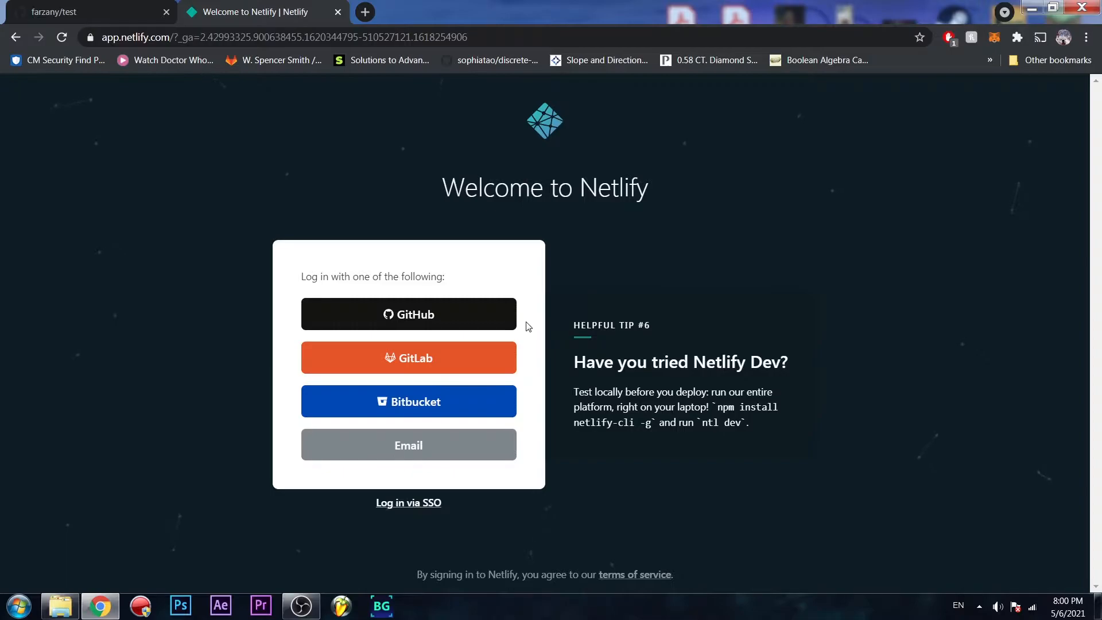
left_click(496, 321)
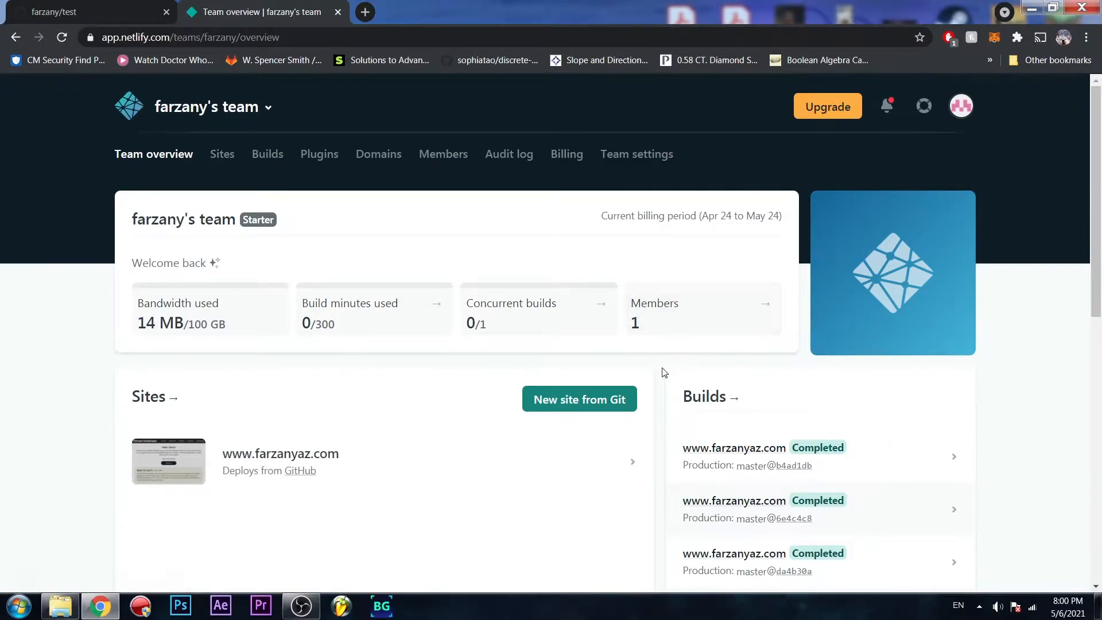
scroll(664, 372, "down", 2)
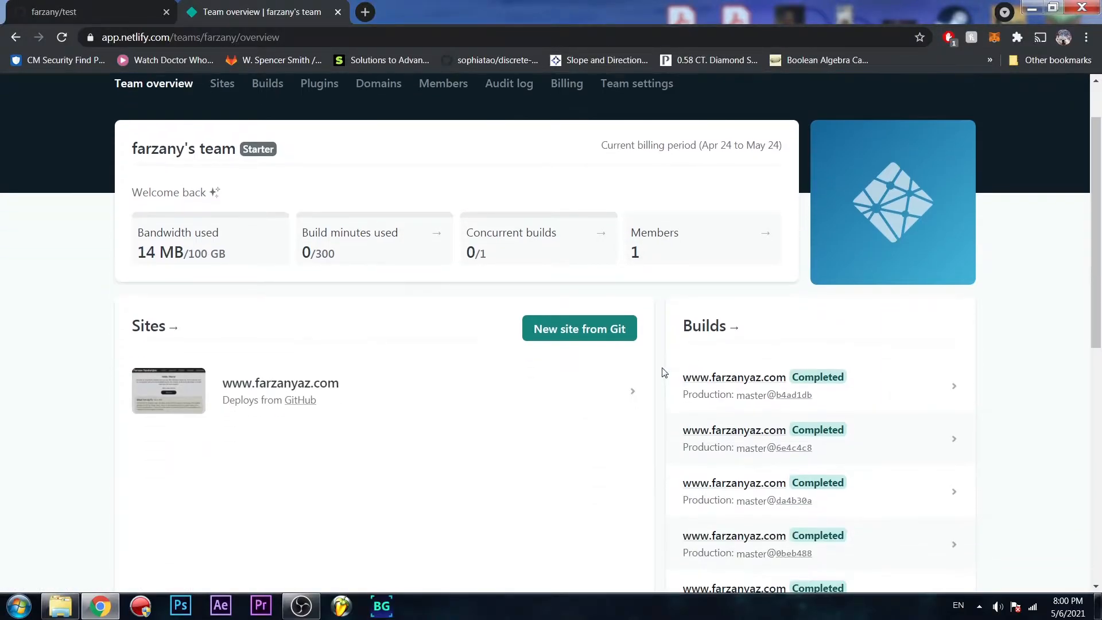
scroll(664, 372, "up", 2)
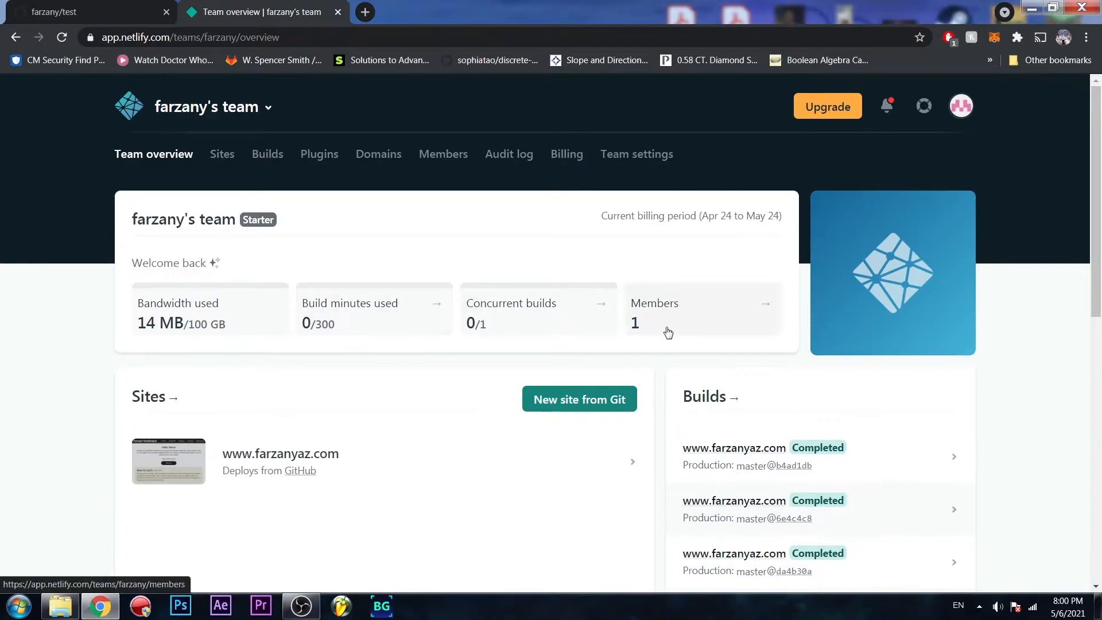
Step: Start a new site from Git with GitHub as the provider and pick the private "test" repository
left_click(601, 406)
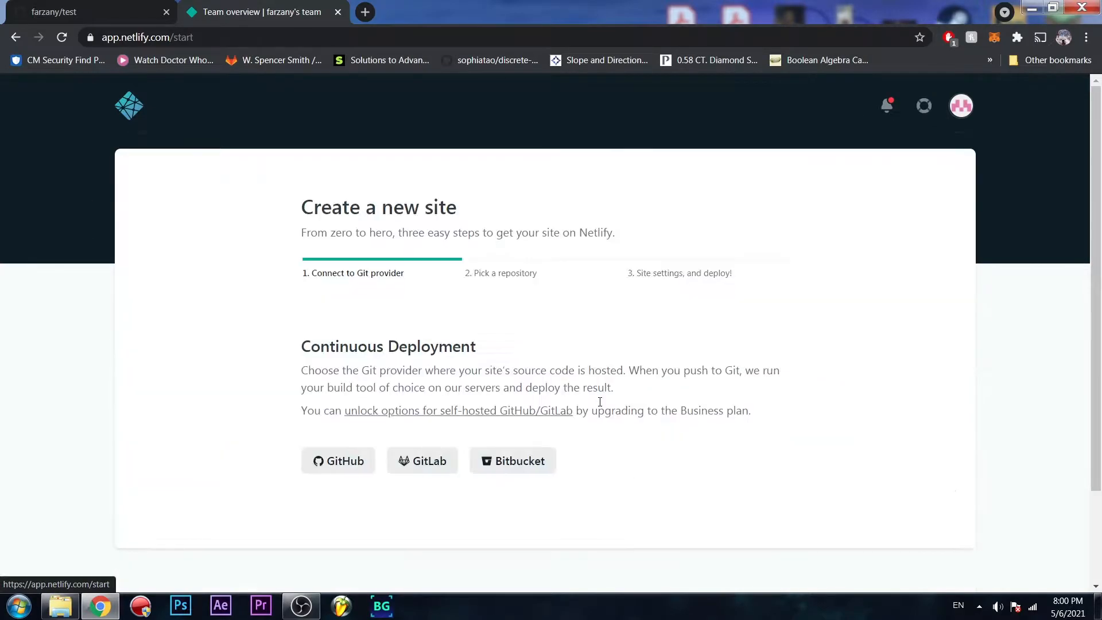
left_click(347, 462)
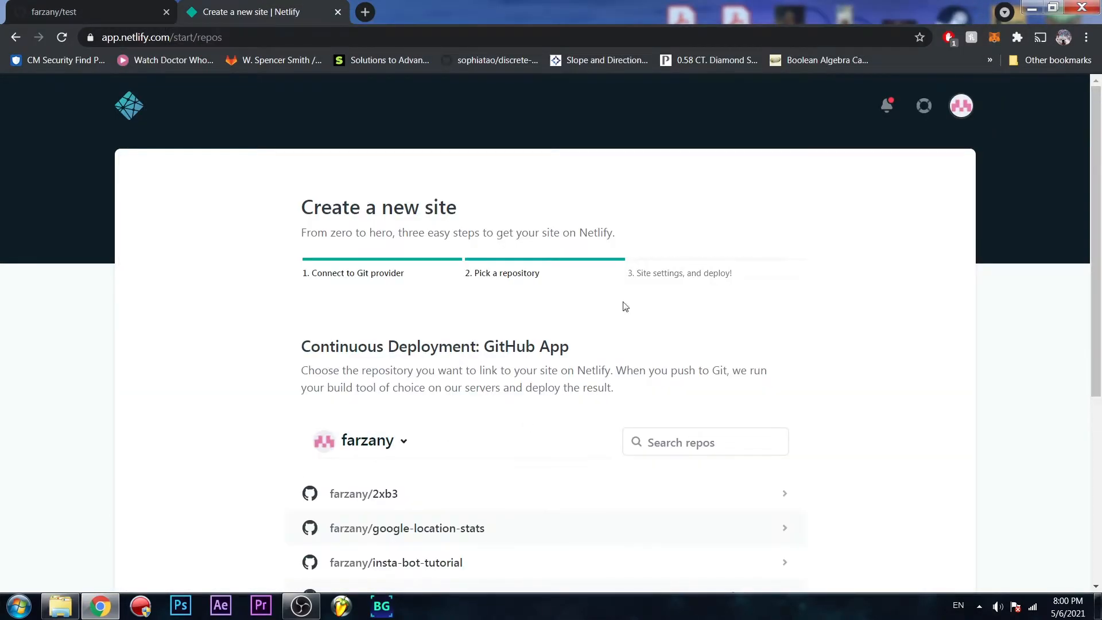
scroll(645, 302, "down", 5)
scroll(644, 302, "up", 4)
scroll(504, 373, "down", 2)
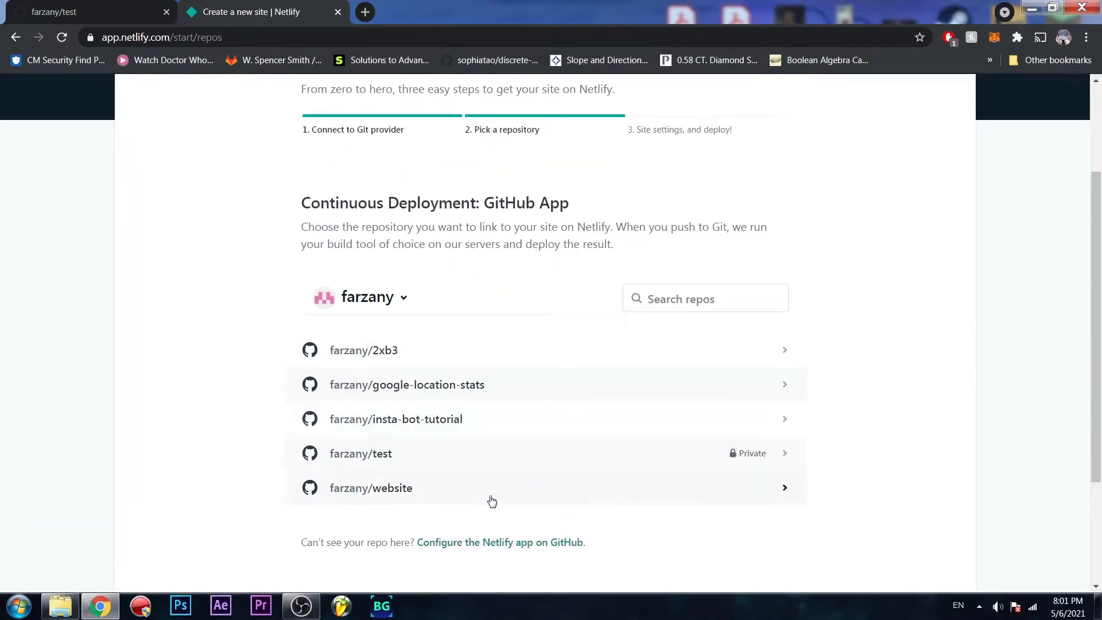
left_click(450, 460)
Step: Deploy the test repository's main branch with the default site settings and open the published site's address
left_click(2, 5)
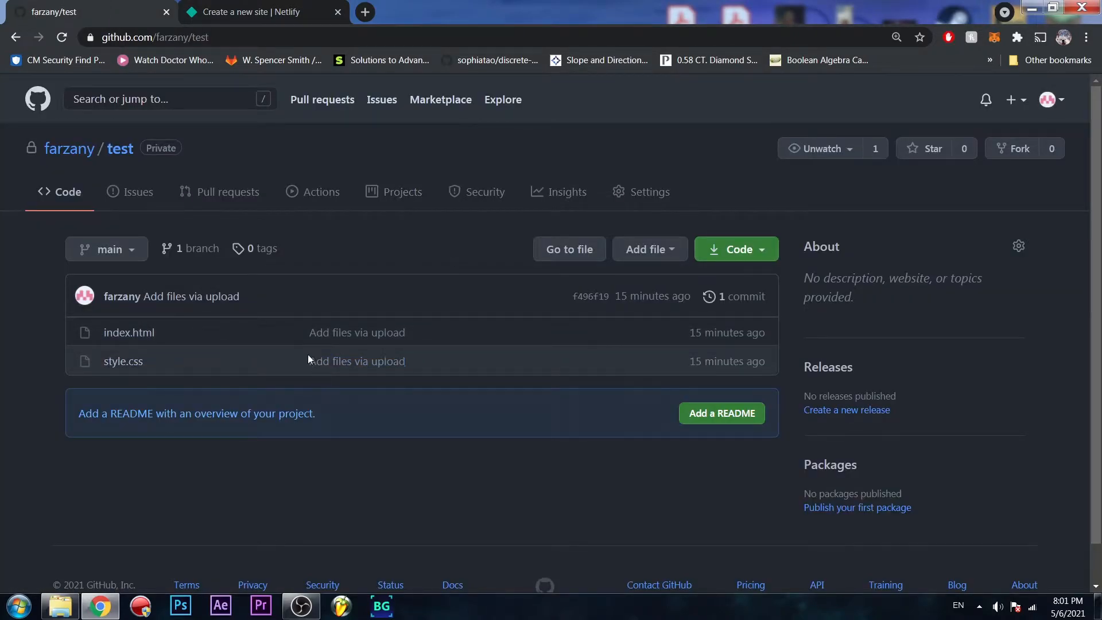
left_click(253, 11)
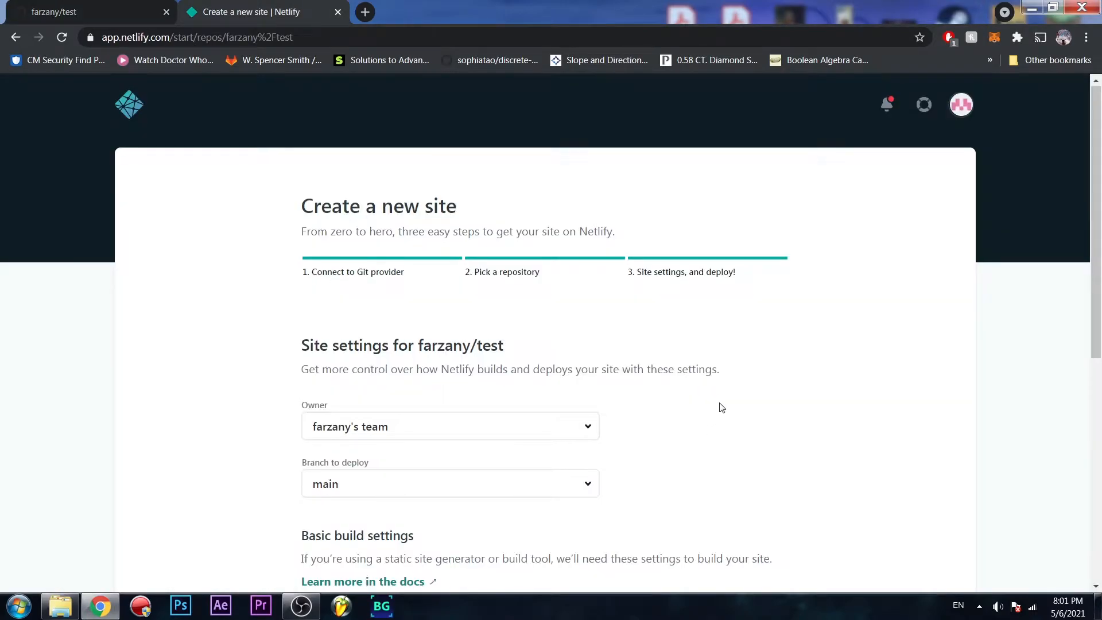
scroll(722, 408, "down", 2)
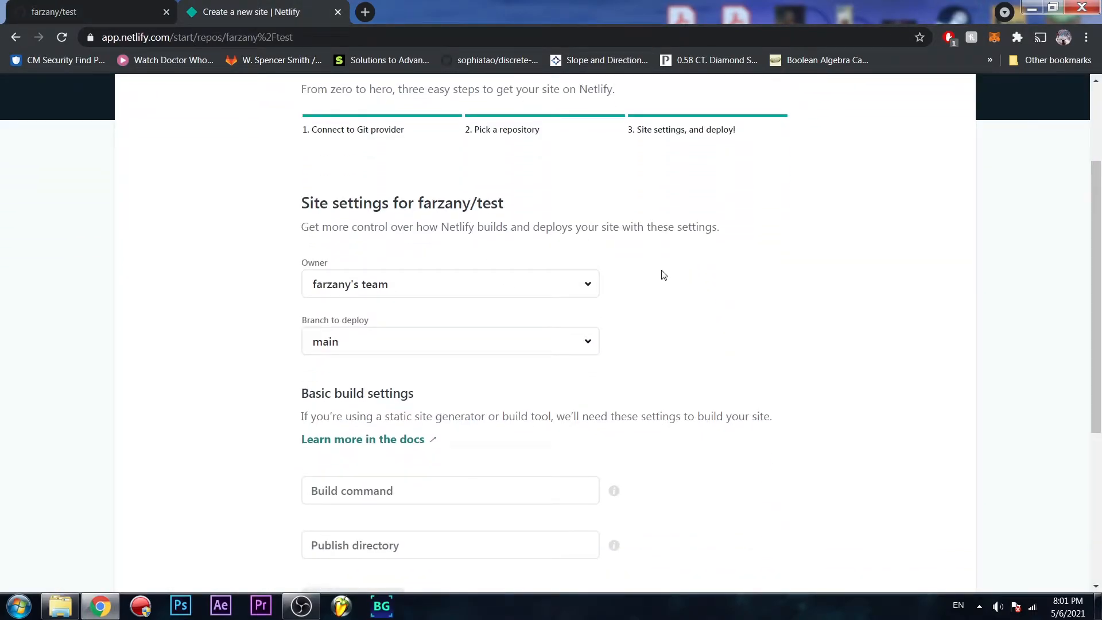
scroll(664, 275, "down", 4)
left_click(365, 441)
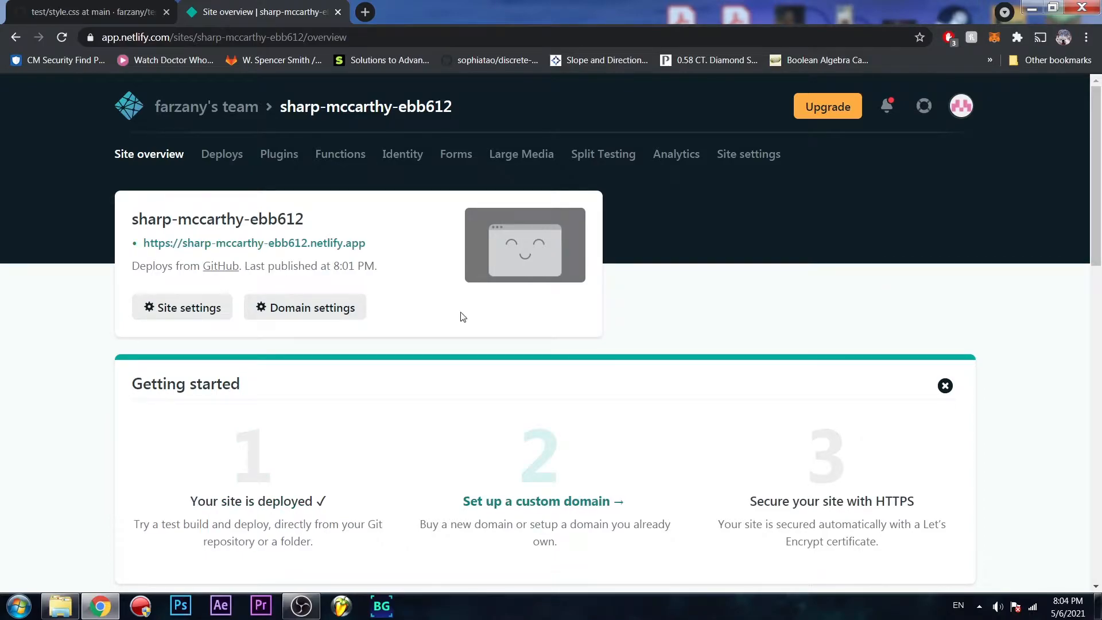
left_click(346, 245)
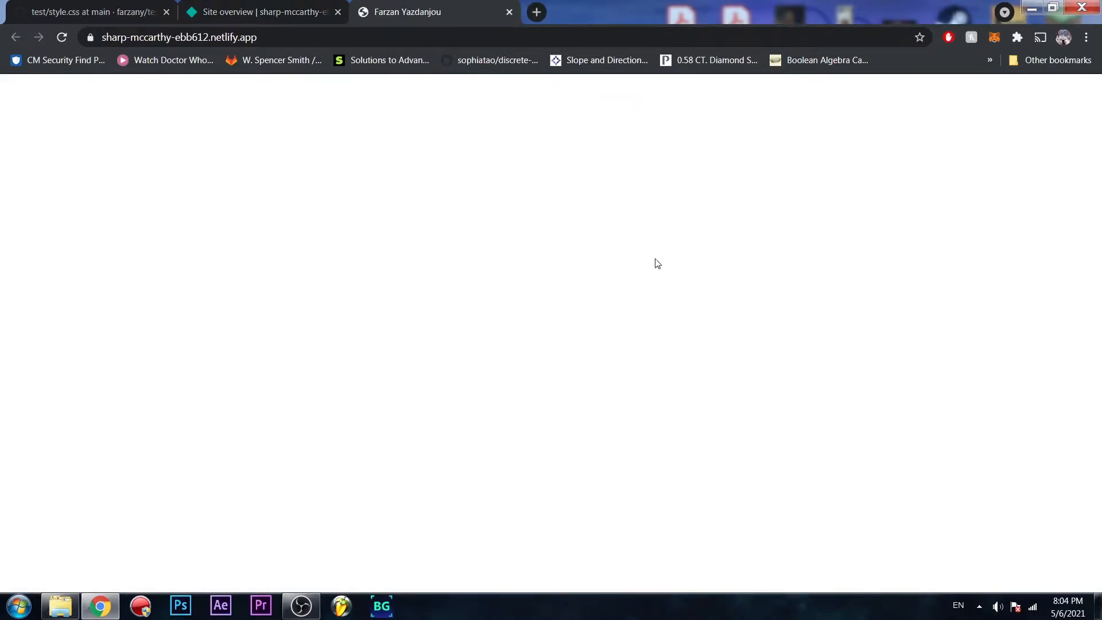
Step: Edit style.css in the GitHub repository, setting the h2 color to black and adding padding of 20px
left_click(72, 8)
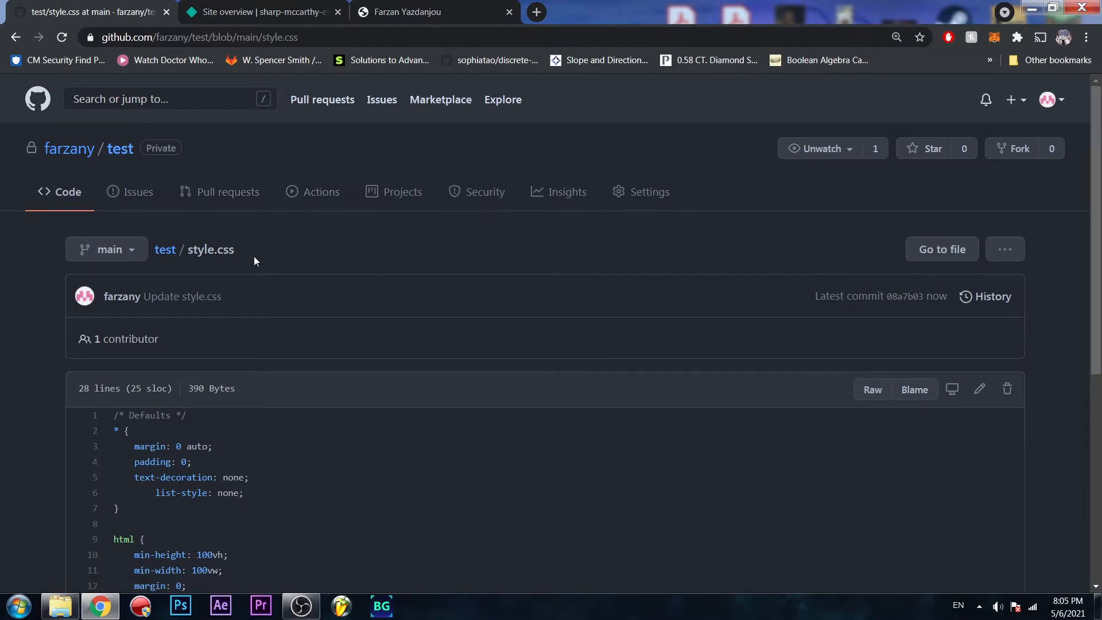
scroll(259, 256, "down", 2)
left_click(979, 246)
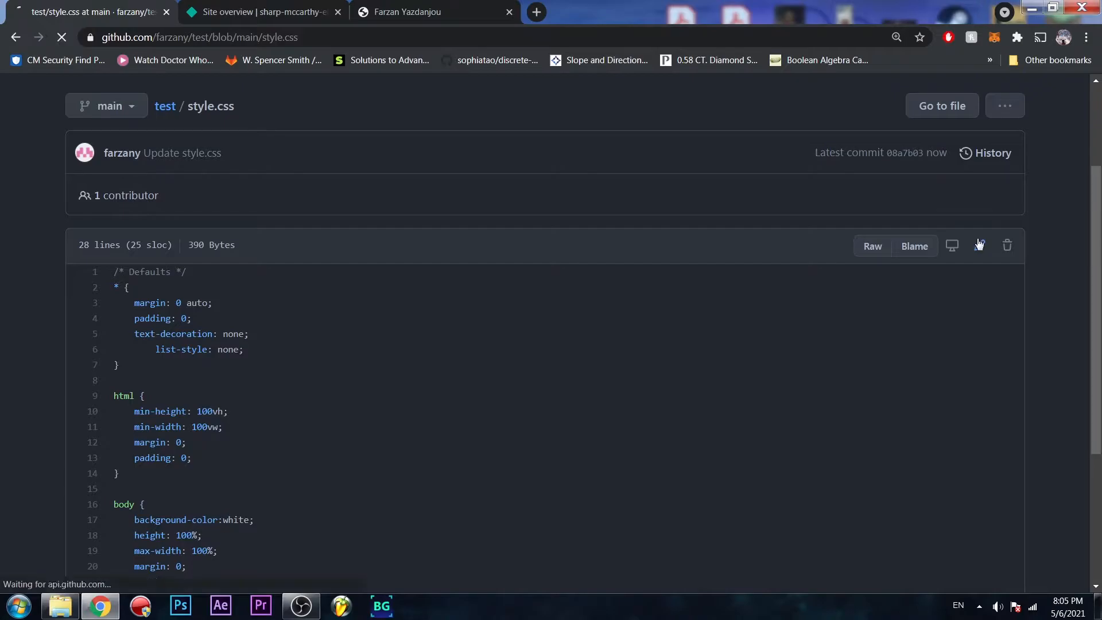
scroll(551, 268, "down", 4)
double_click(190, 470)
type("black;")
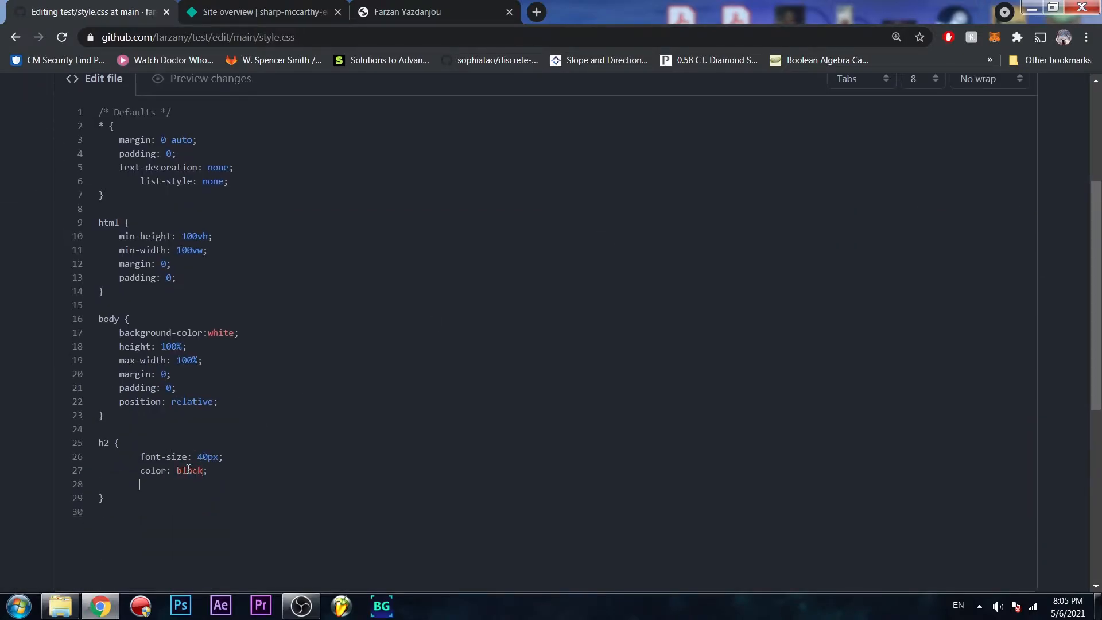
type(" padding: 20px;")
Step: Commit the style.css changes directly to the main branch and reload the published site
scroll(43, 433, "down", 7)
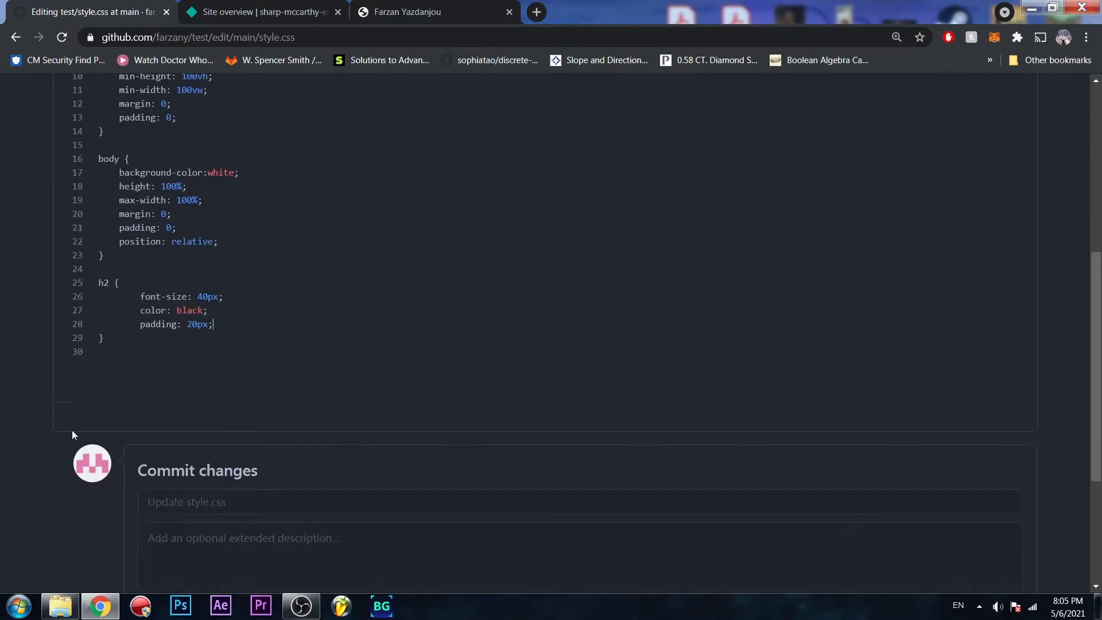
left_click(213, 463)
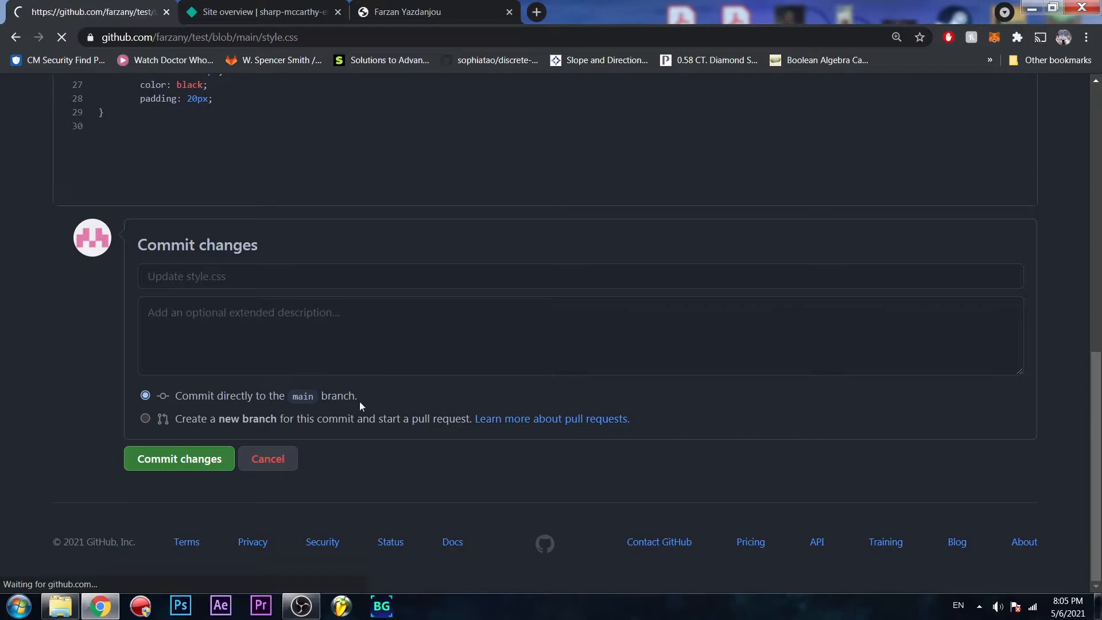
left_click(420, 4)
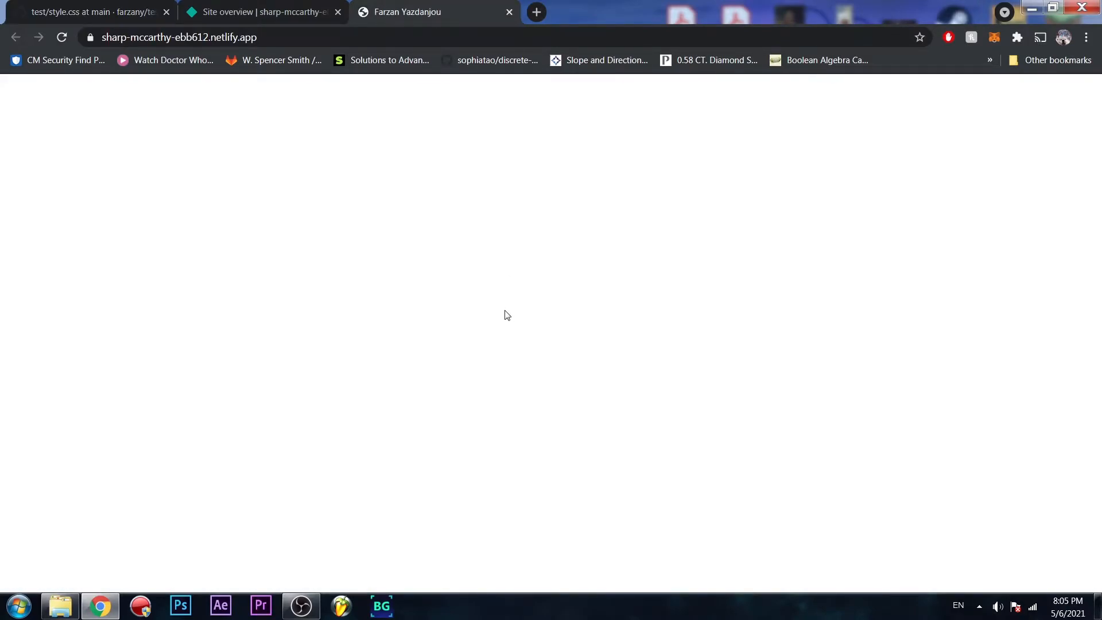
key("ctrl+r")
key("ctrl+r")
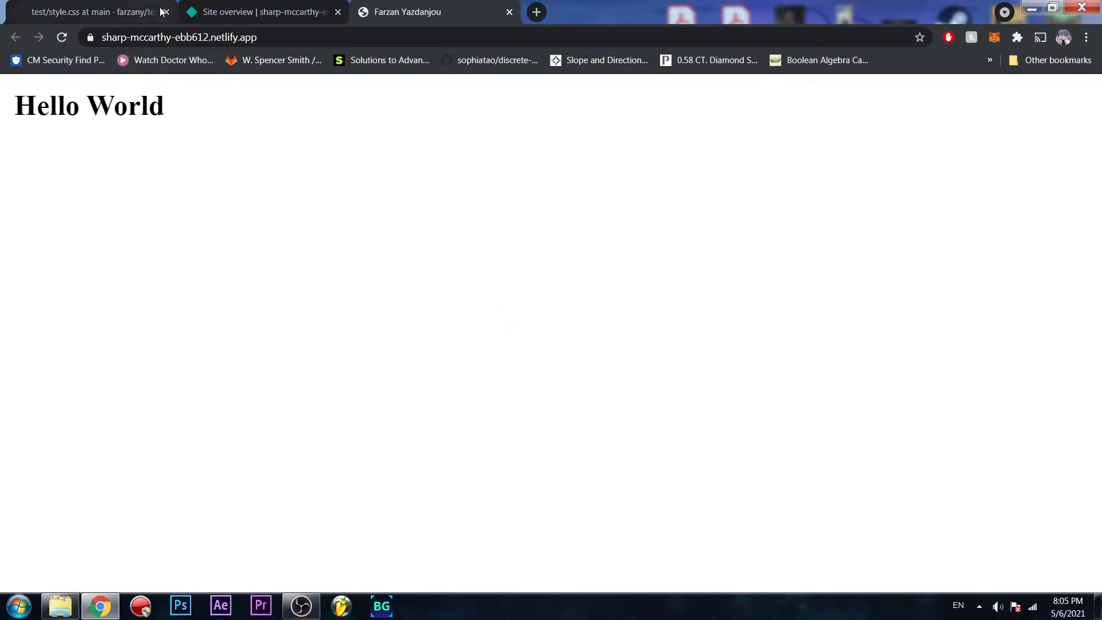
Step: Open the new site's settings in Netlify and review the general section, including status badges, site members and danger zone
left_click(275, 10)
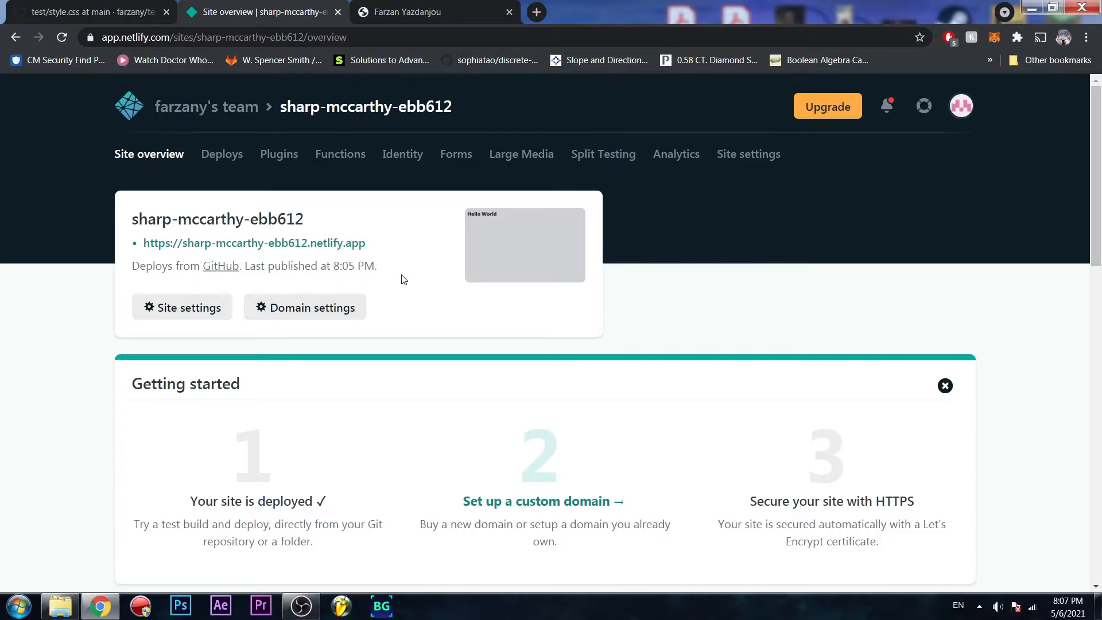
mouse_move(374, 262)
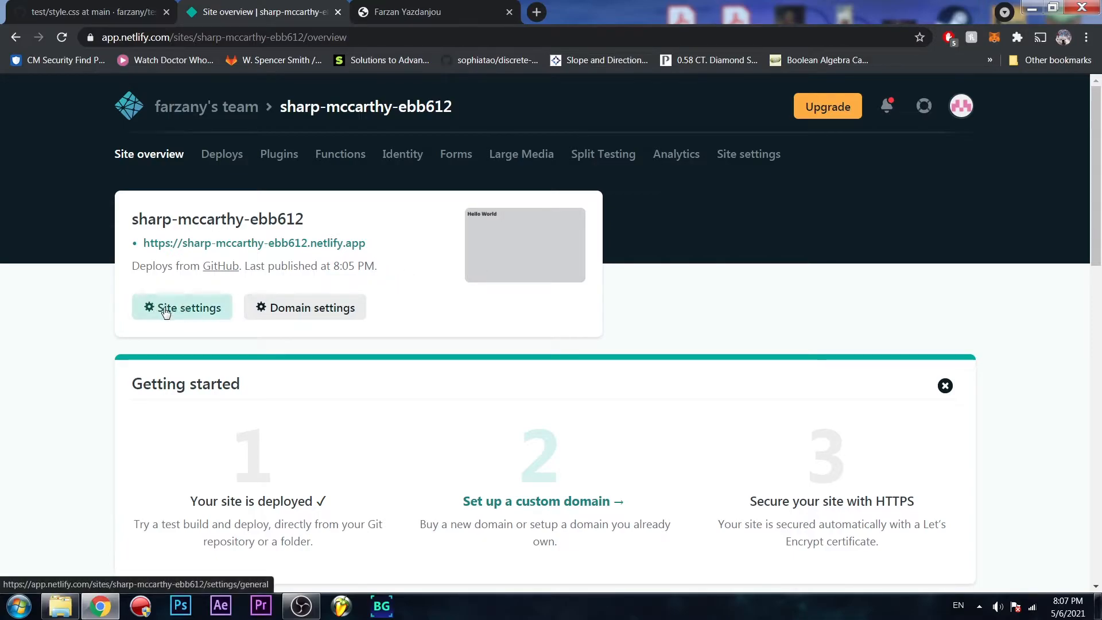
left_click(204, 311)
scroll(611, 373, "down", 12)
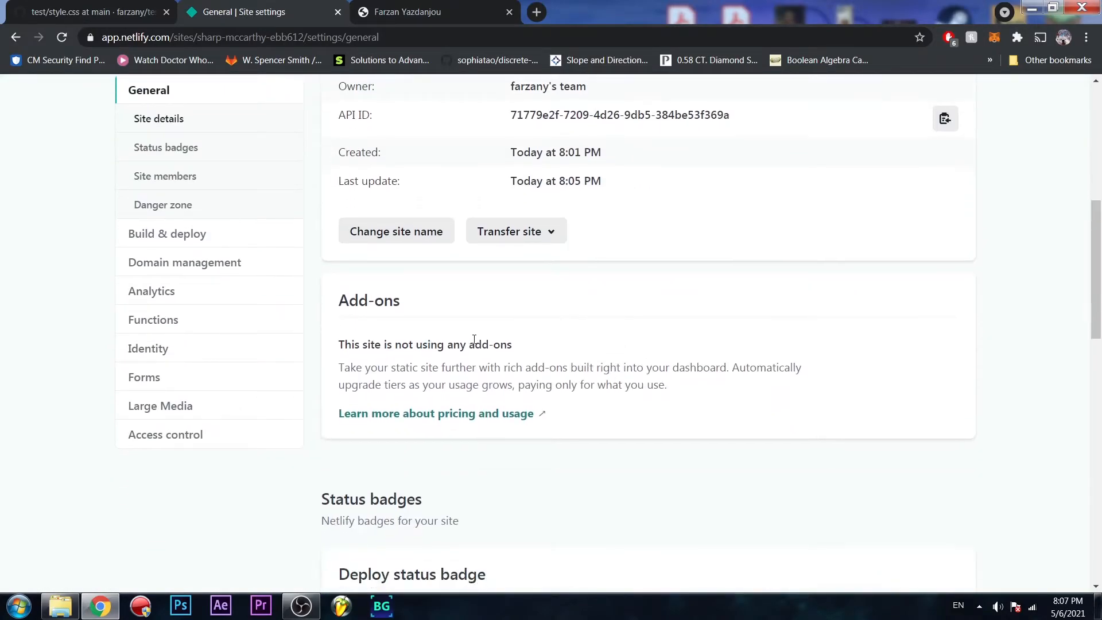
scroll(594, 347, "down", 8)
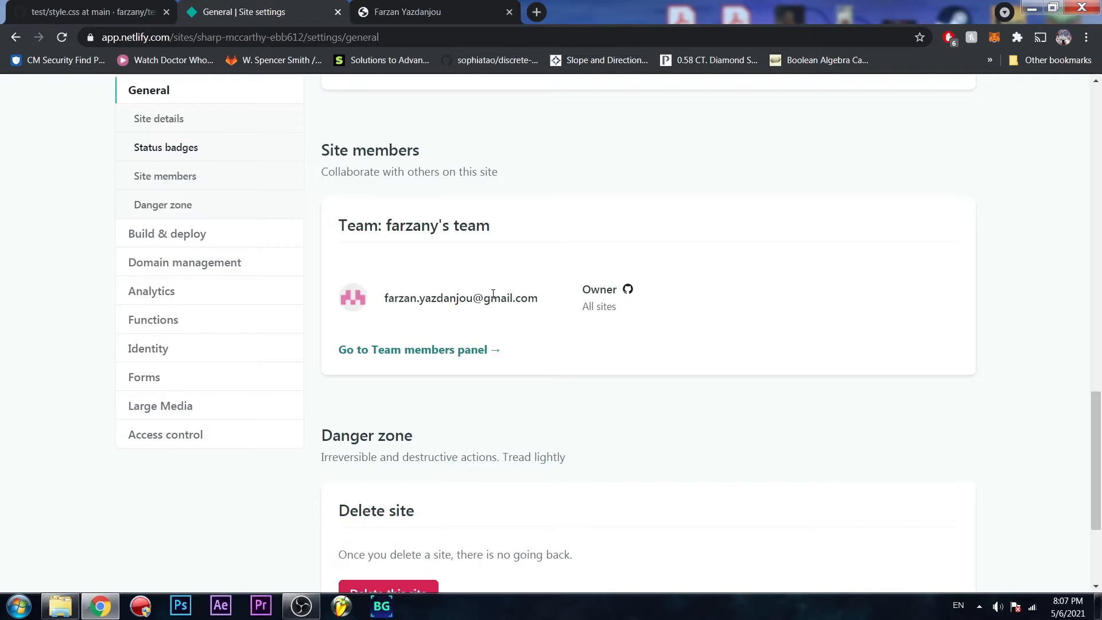
scroll(493, 293, "down", 1)
scroll(527, 402, "up", 5)
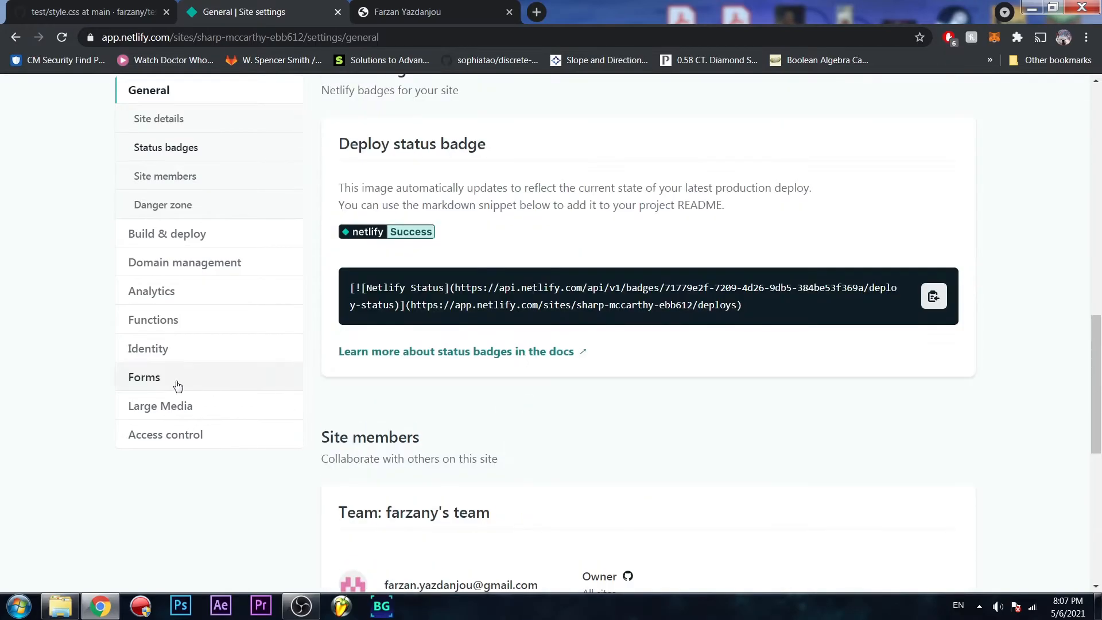
Step: Look through the Forms, Identity and Large Media sections of the site settings
left_click(177, 379)
scroll(517, 456, "down", 3)
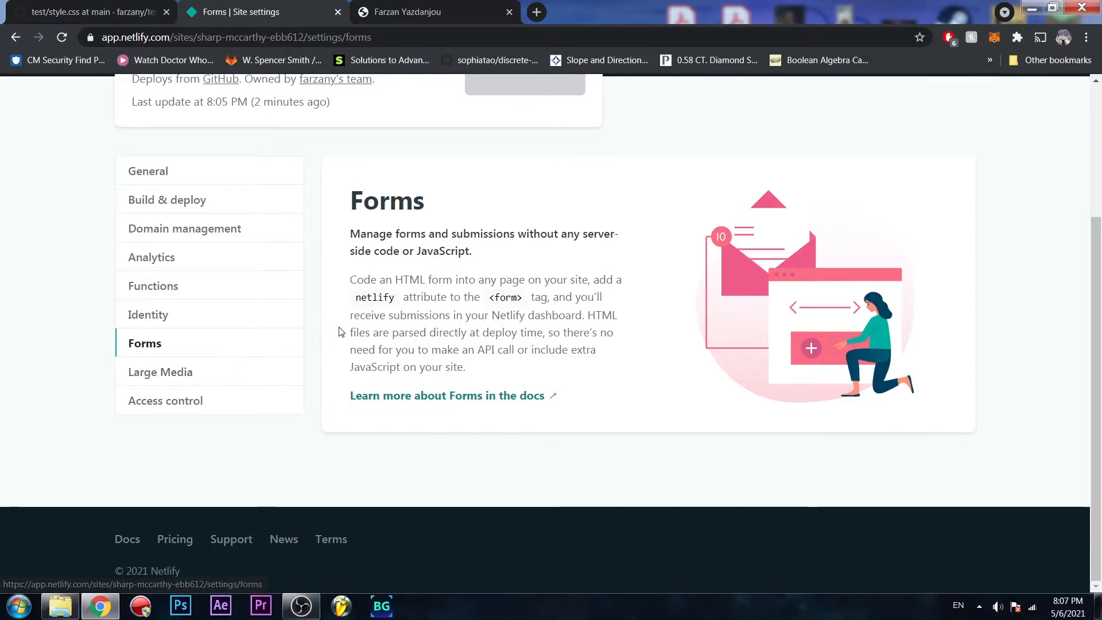
left_click(286, 328)
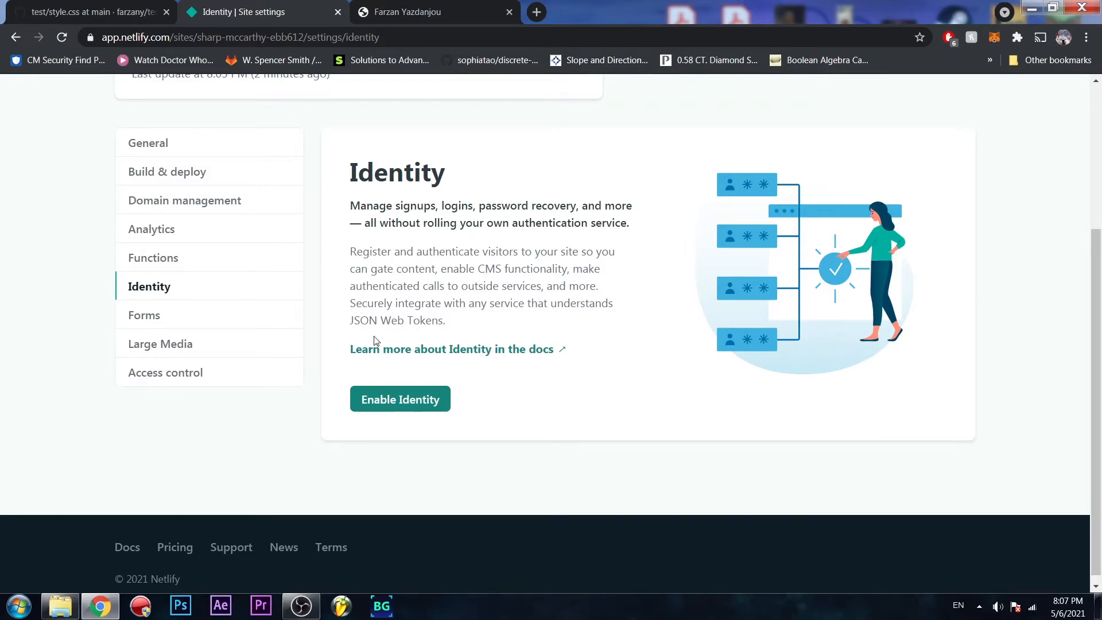
left_click(265, 351)
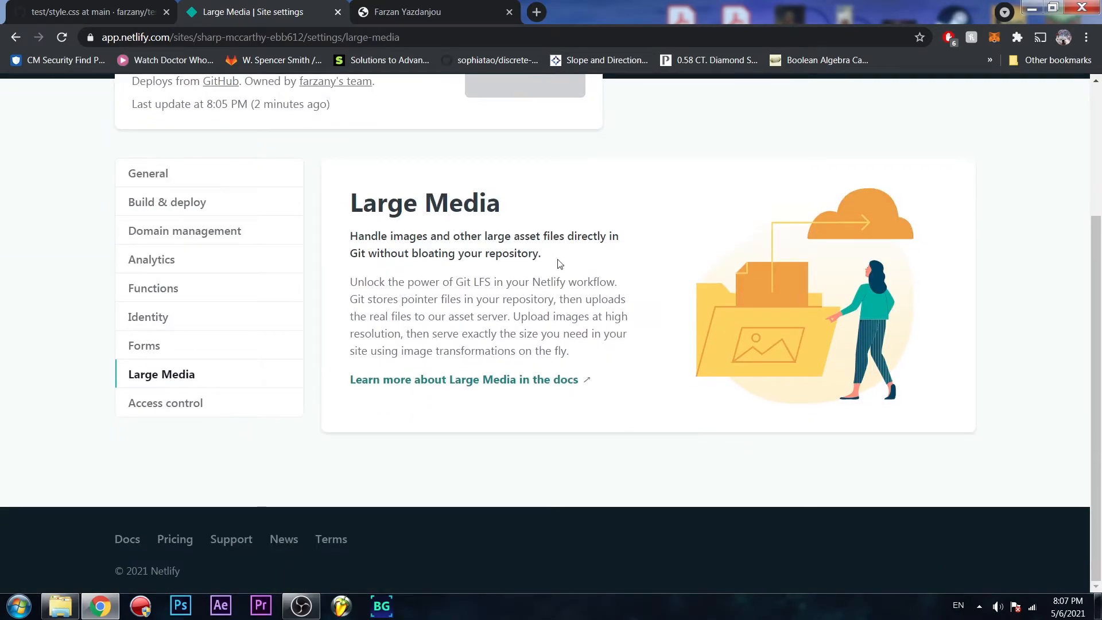
scroll(505, 310, "up", 1)
scroll(505, 309, "up", 3)
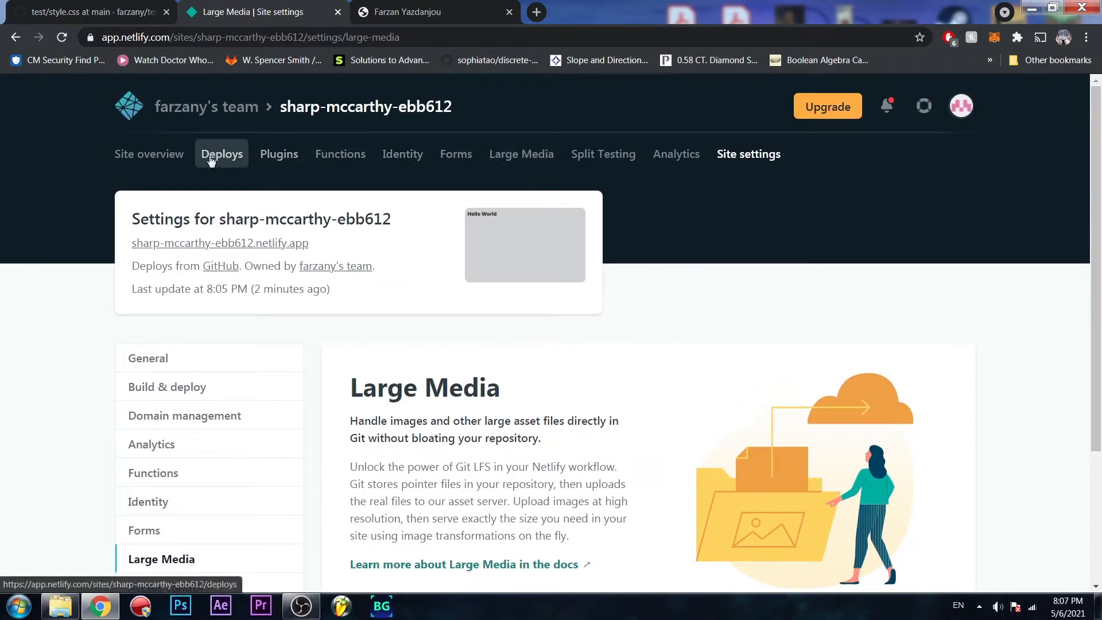
Step: Open the site's domain settings and start adding a custom domain
left_click(149, 153)
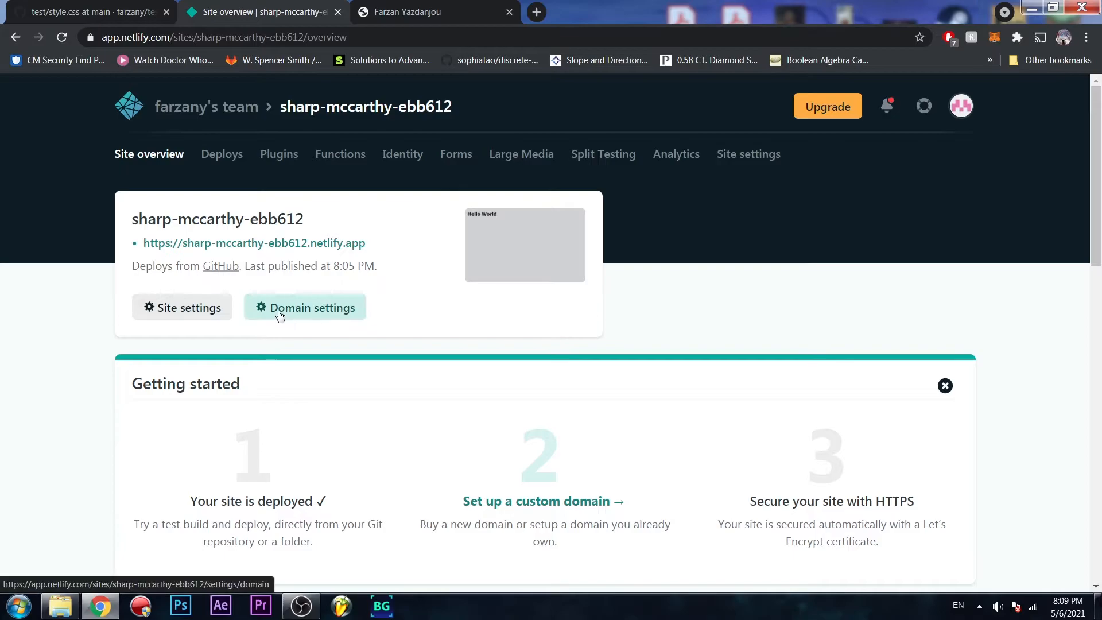
left_click(320, 308)
scroll(591, 371, "down", 3)
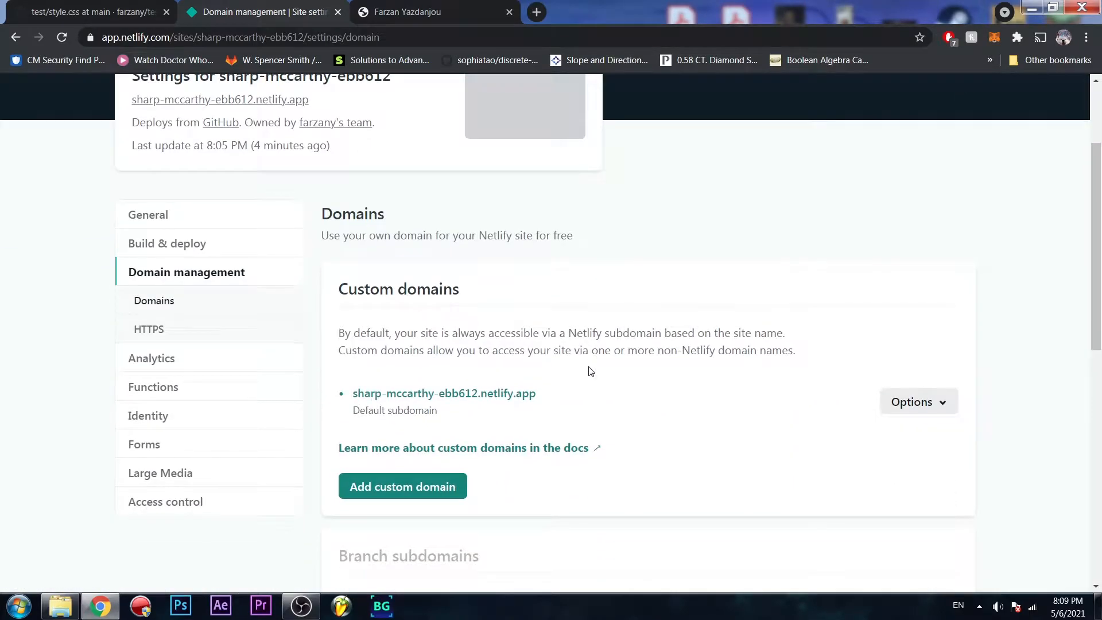
scroll(574, 379, "down", 1)
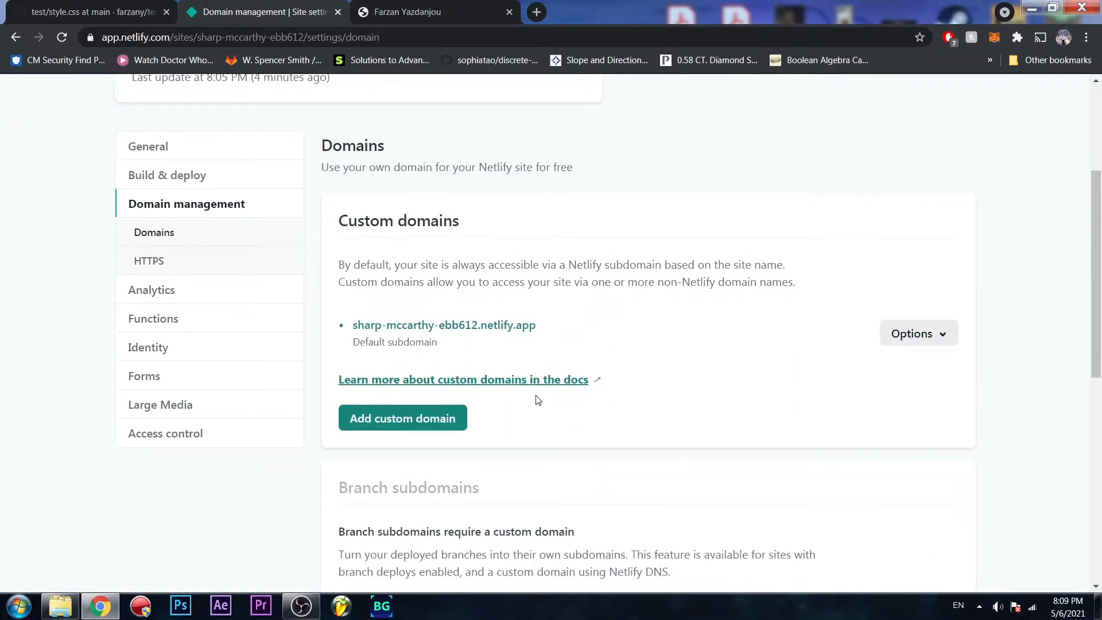
left_click(417, 421)
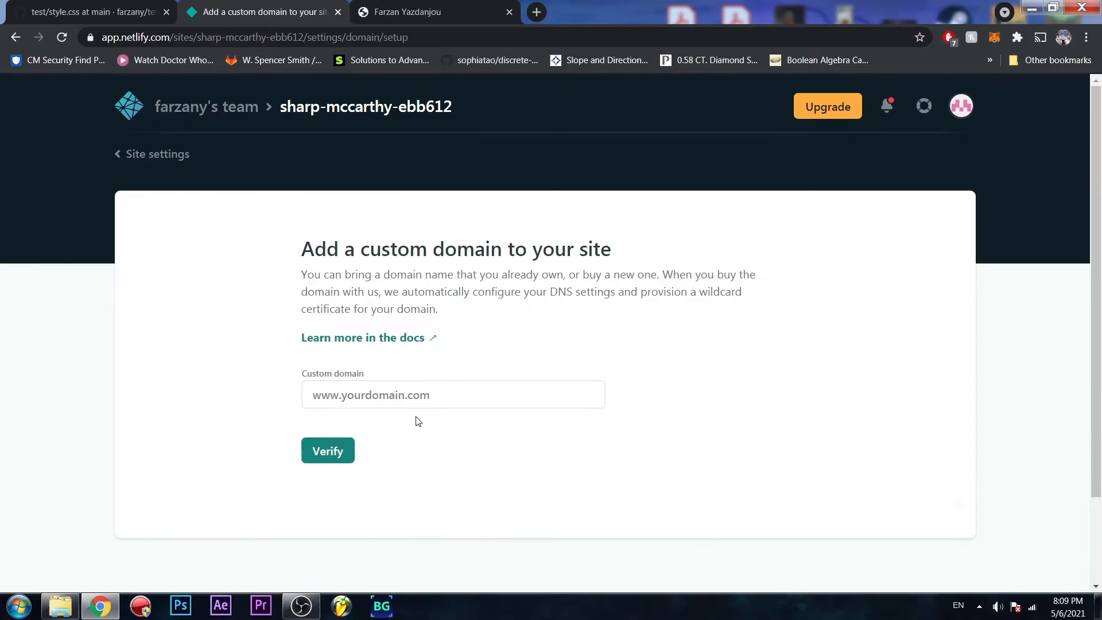
Step: Enter asdajsdkadjkasdhakfjkashdjkahsk.com as the custom domain and verify its availability
left_click(405, 400)
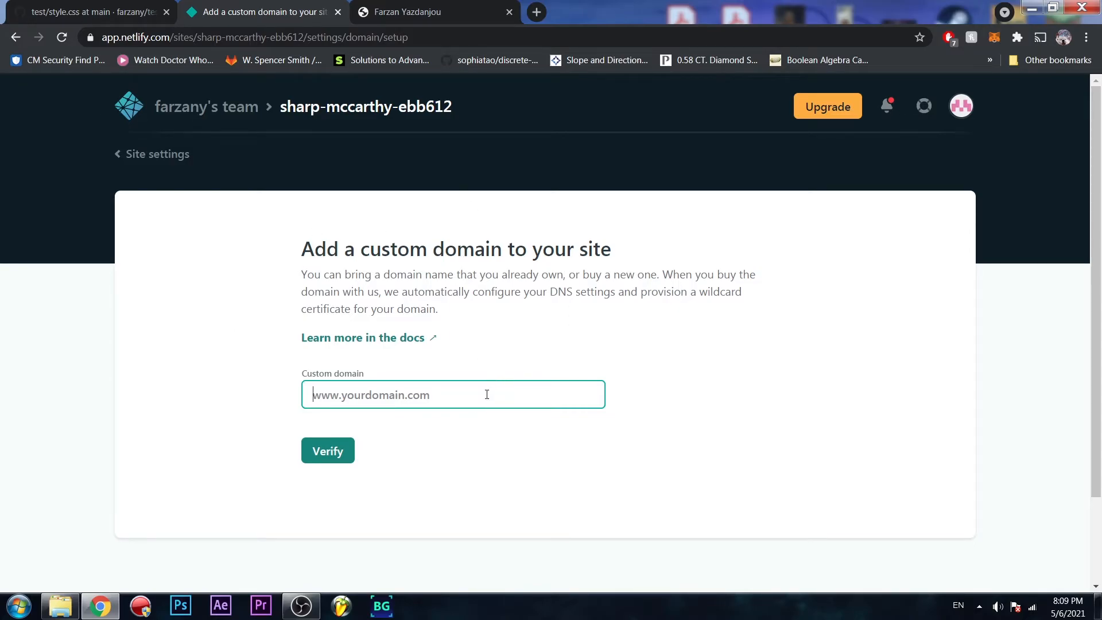
type("asdajsdkadjkasdhakfjkashdjkahsk.c")
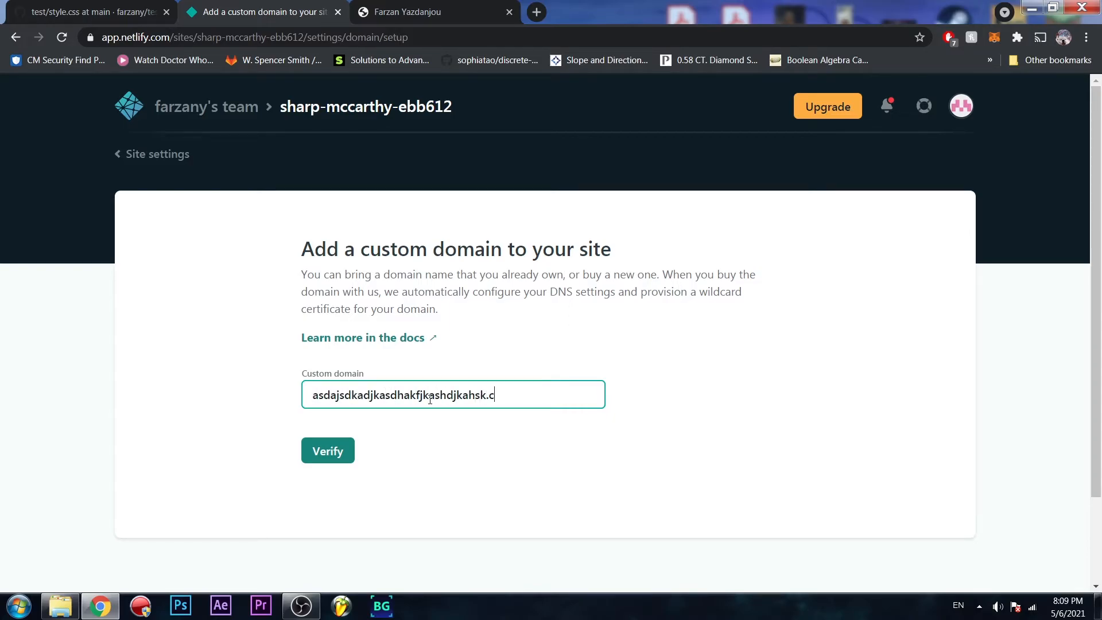
type("om")
key("Return")
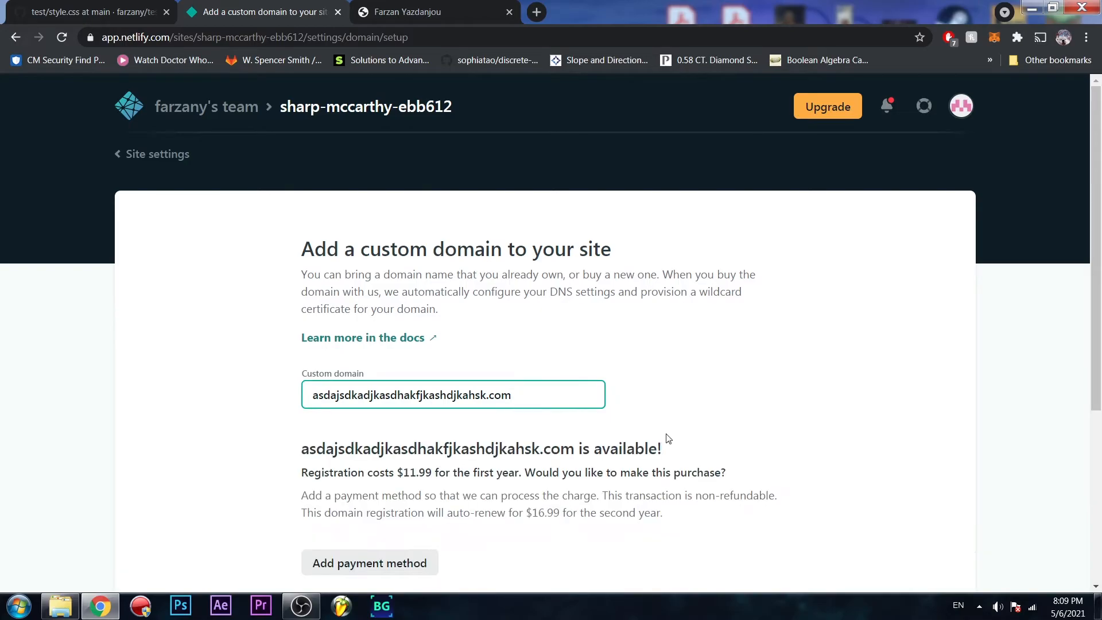
Step: Review the registration and payment options for the checked domain, and return to the site's domain settings
scroll(493, 395, "down", 1)
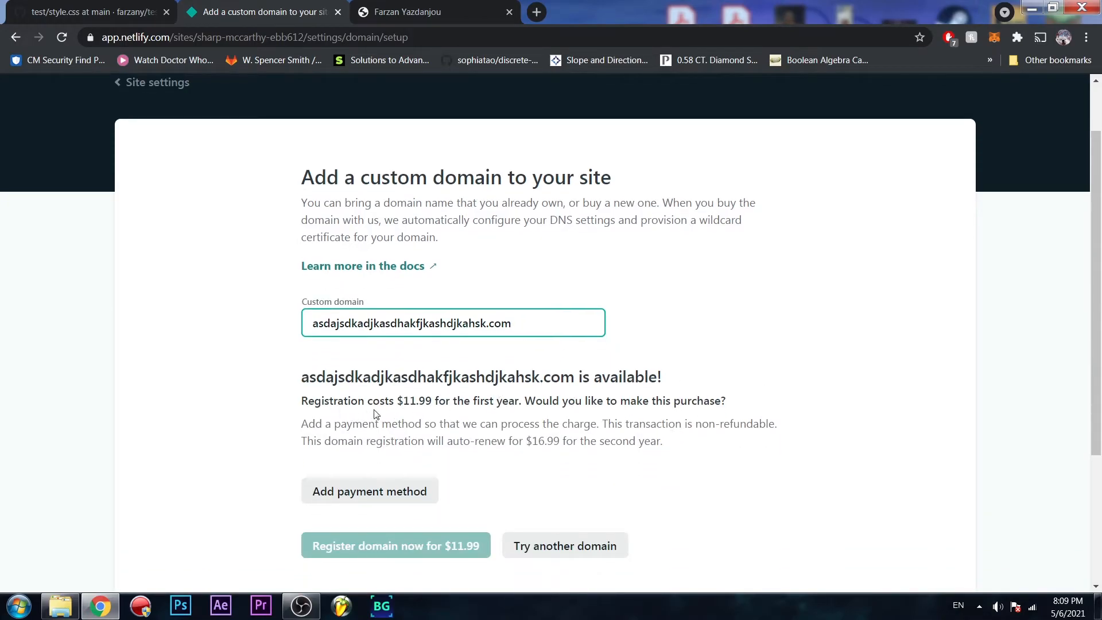
scroll(865, 472, "up", 2)
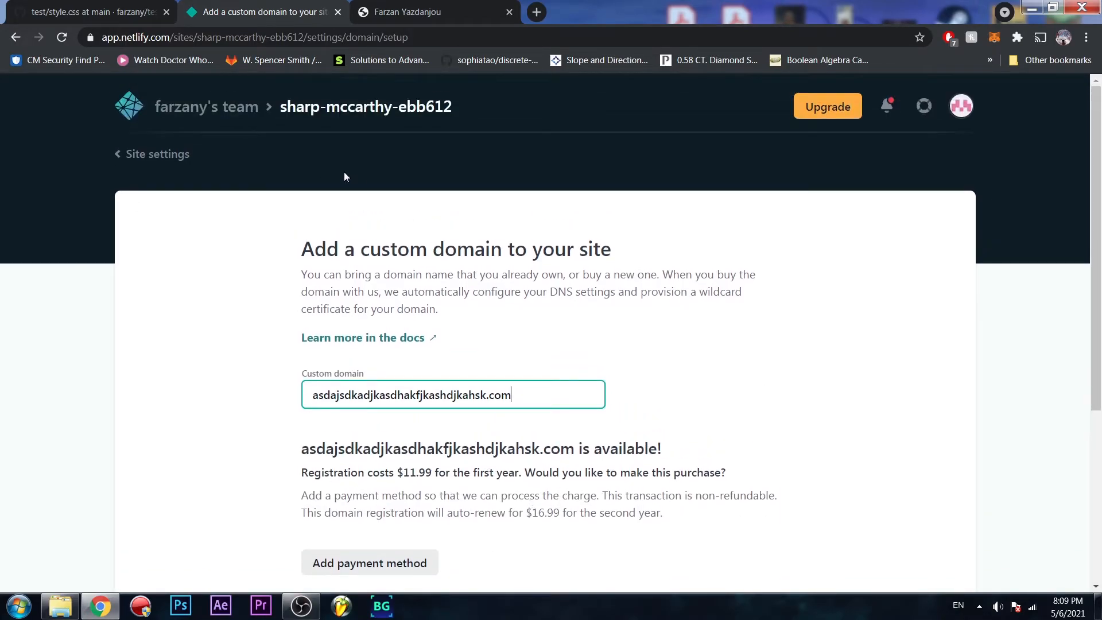
scroll(639, 293, "down", 1)
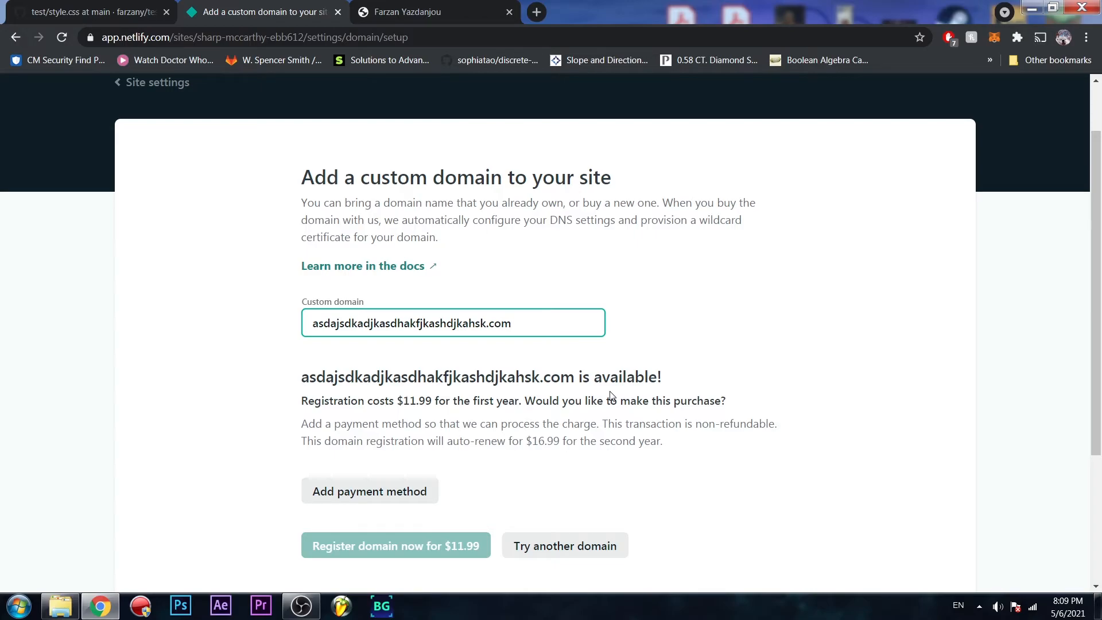
scroll(636, 402, "up", 2)
left_click(151, 153)
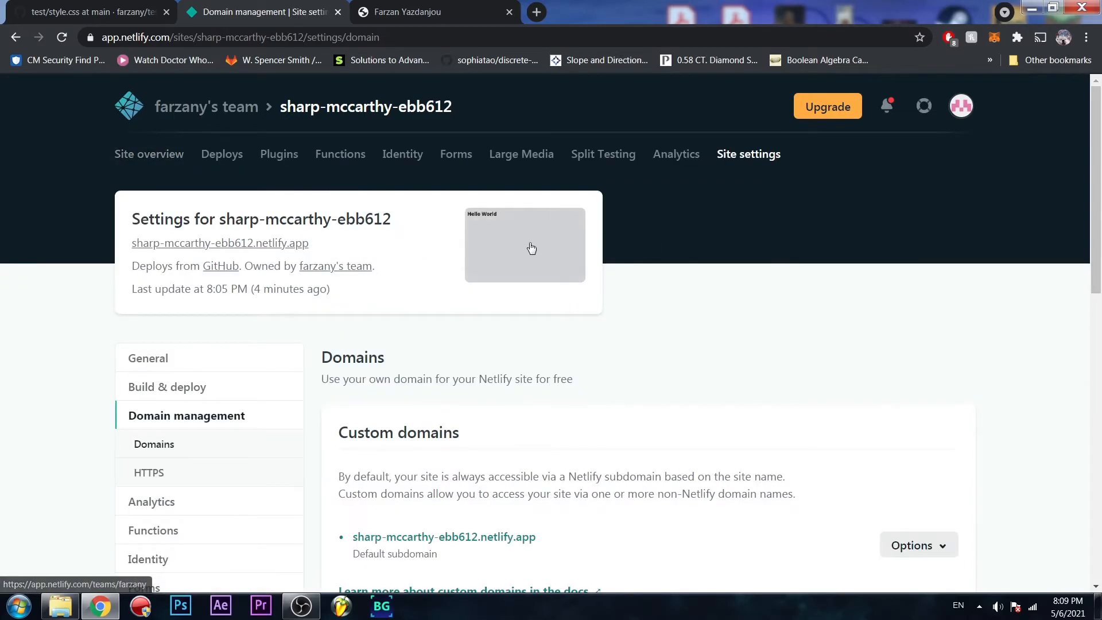
Step: Look through the branch subdomains and HTTPS sections of the domain settings, and go back to the custom domains section
scroll(634, 425, "down", 3)
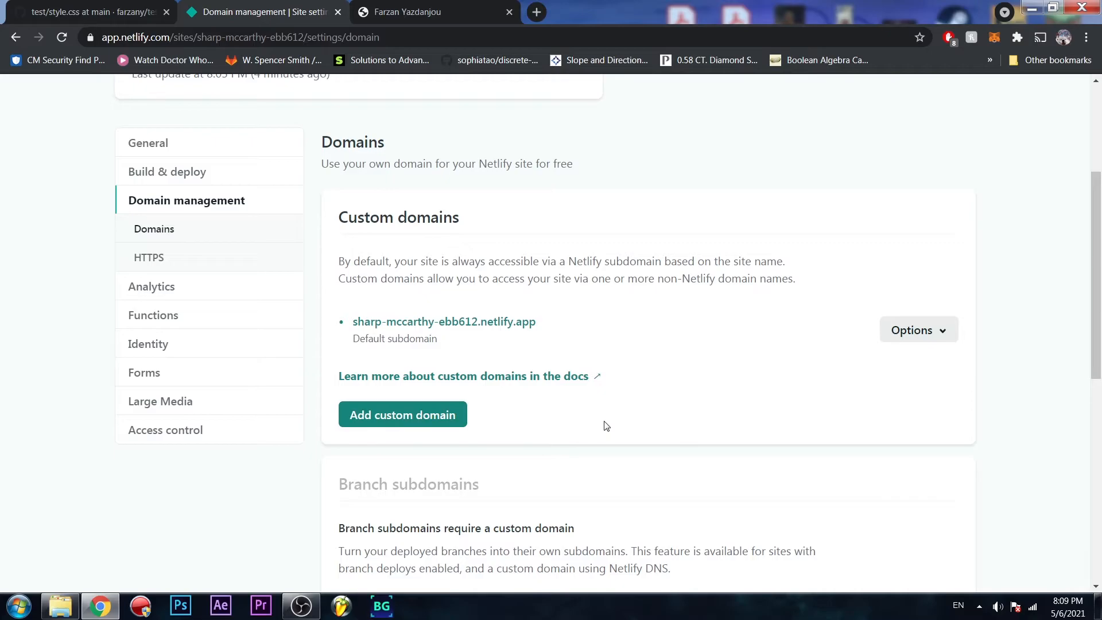
scroll(605, 408, "down", 3)
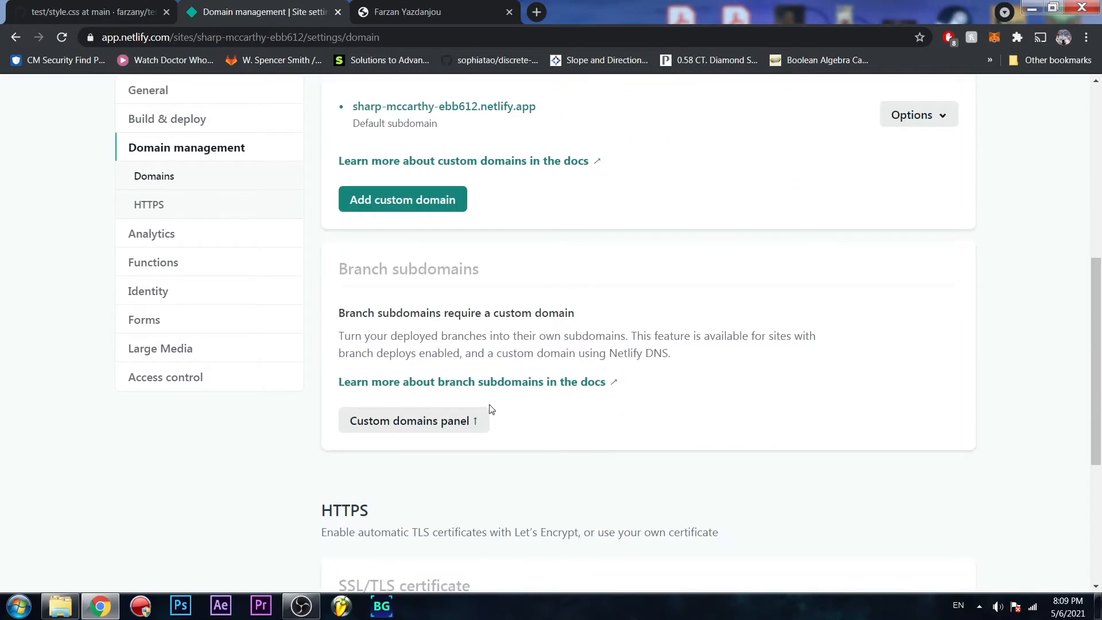
scroll(466, 298, "down", 3)
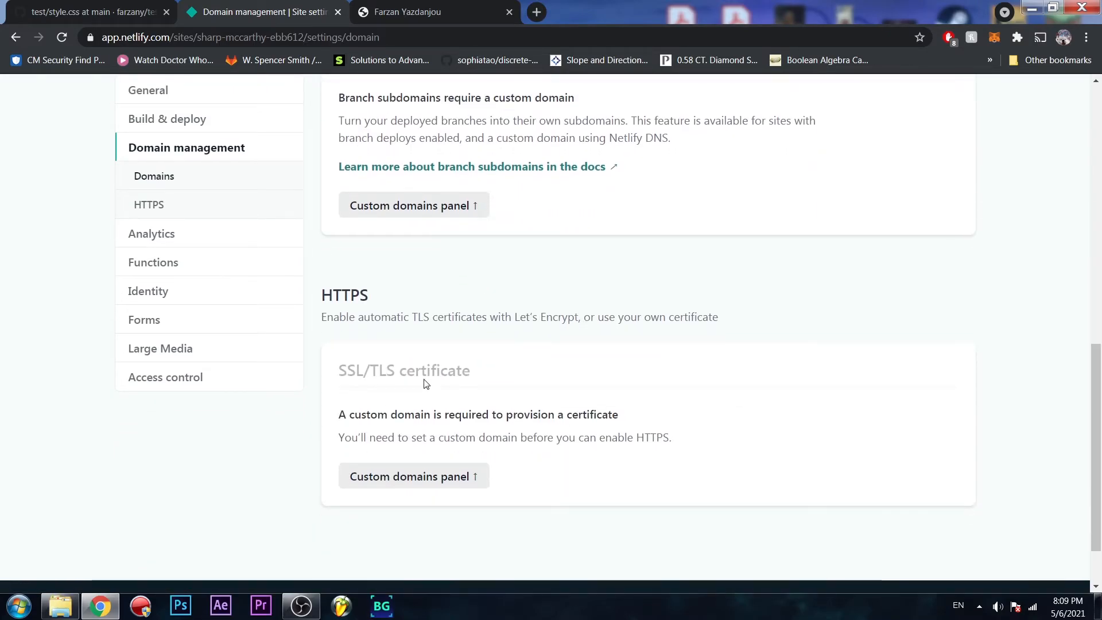
left_click(480, 474)
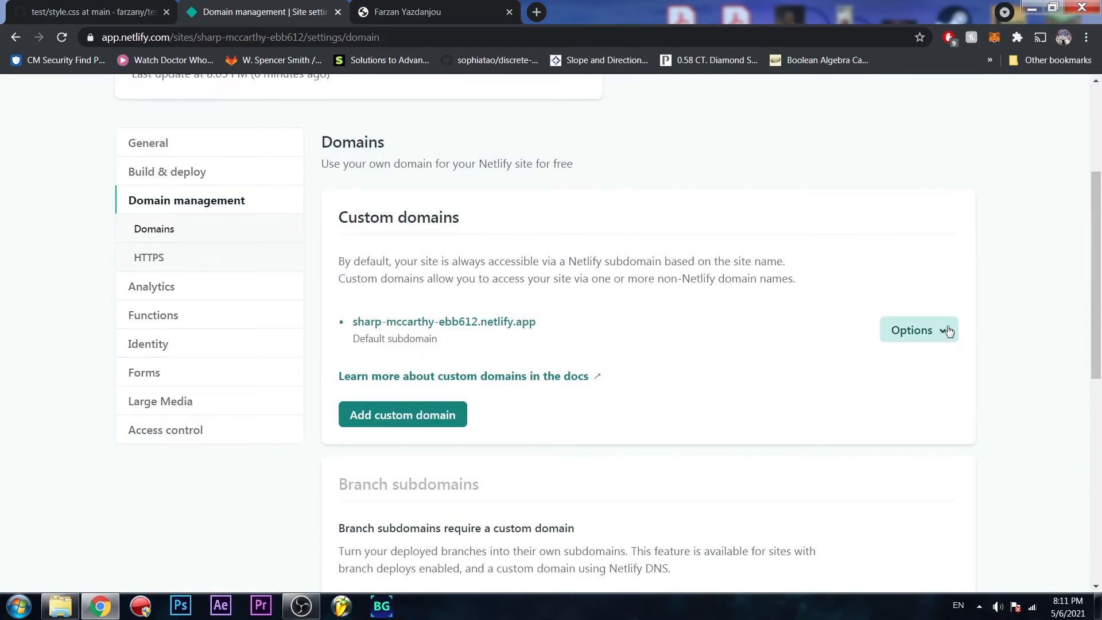
Step: Change the site name used for the default Netlify subdomain to farzans-test and save it
left_click(948, 331)
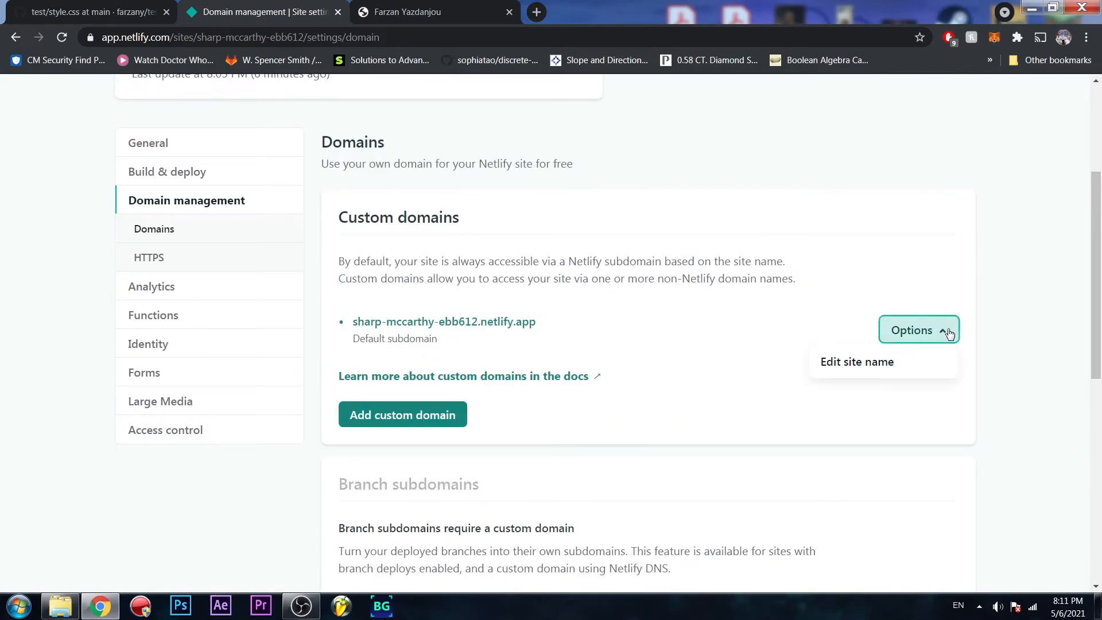
left_click(921, 372)
key("ctrl+a")
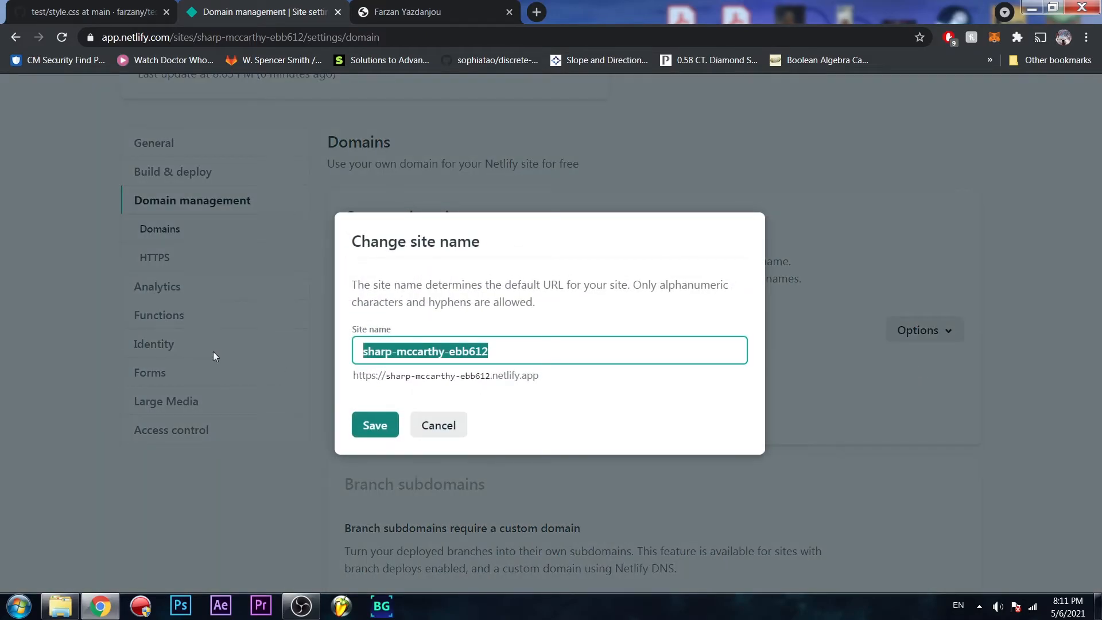
type("farzans-test")
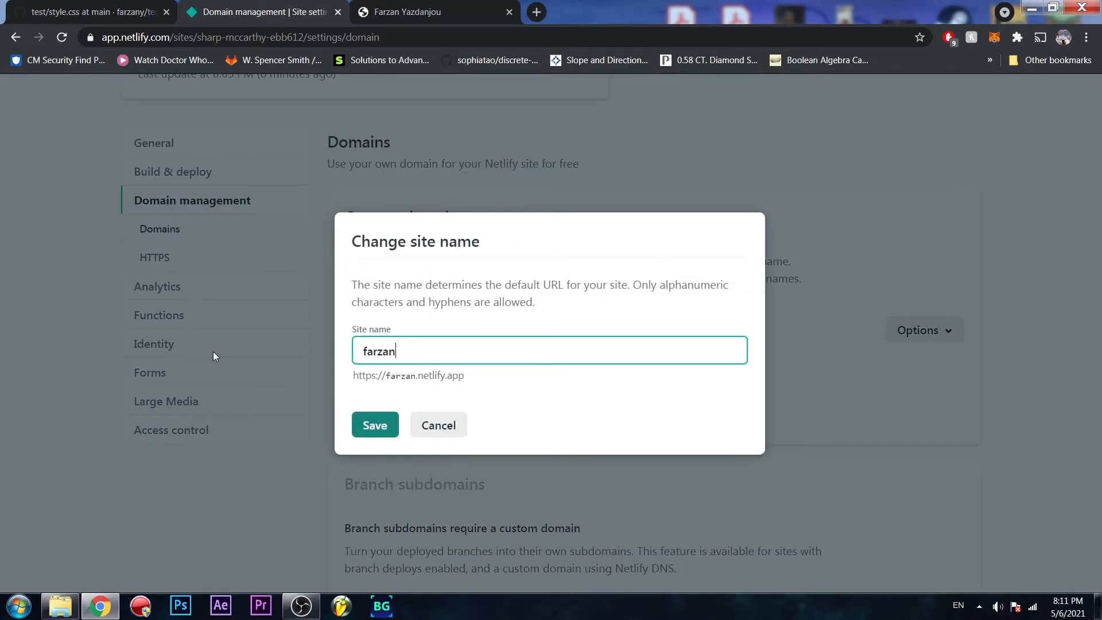
left_click(376, 424)
Step: Open the farzans-test.netlify.app link to check the live site, and close the live site tabs
scroll(631, 413, "down", 2)
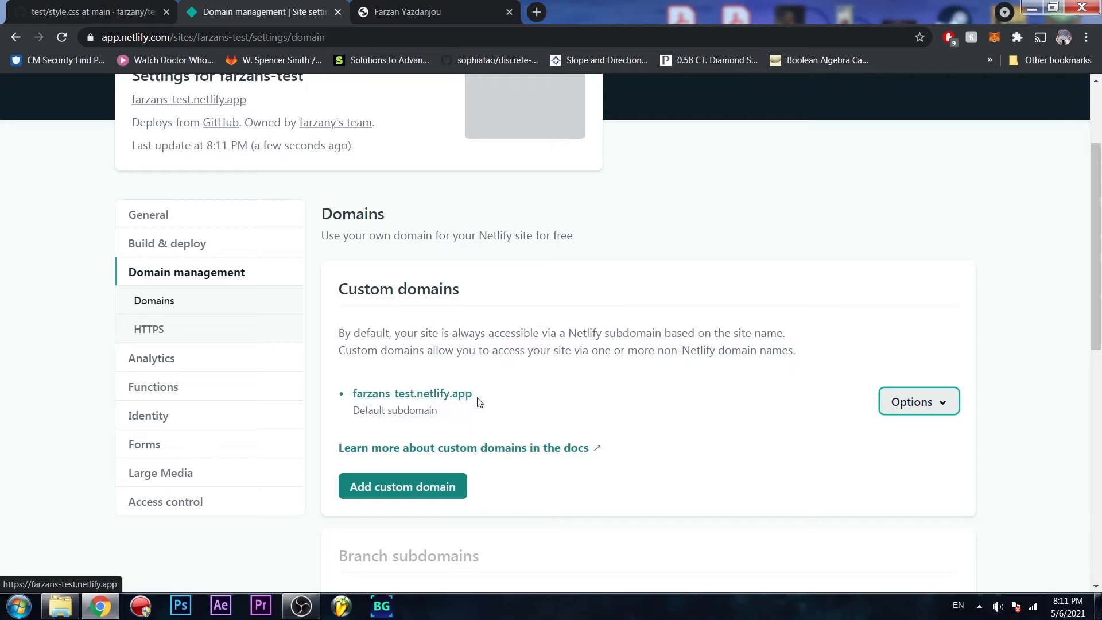
left_click(458, 396)
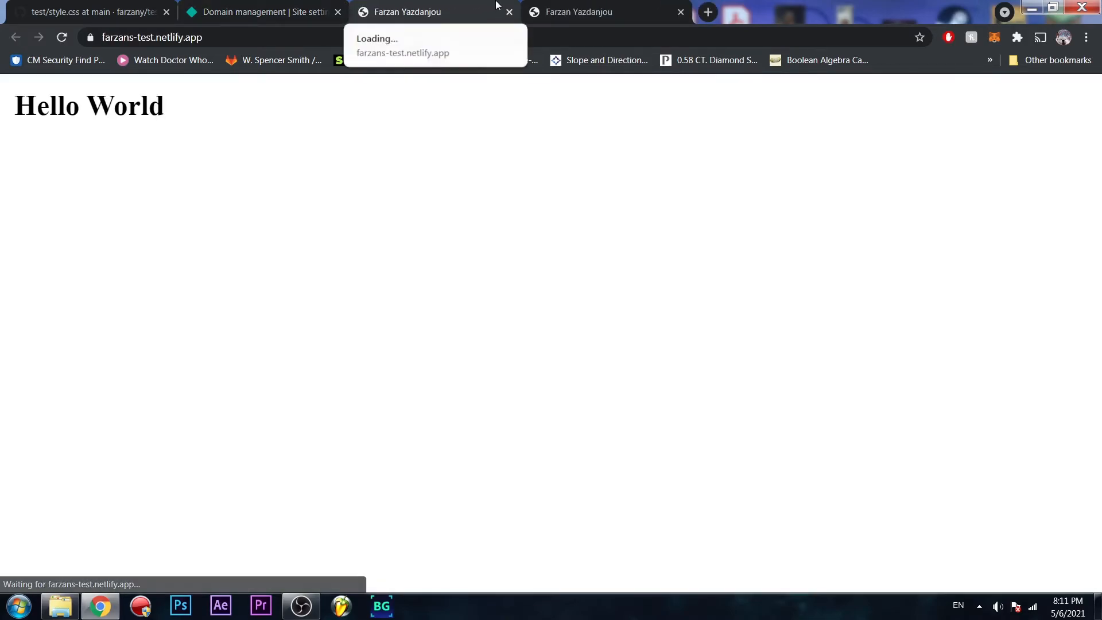
key("ctrl+w")
key("ctrl+w")
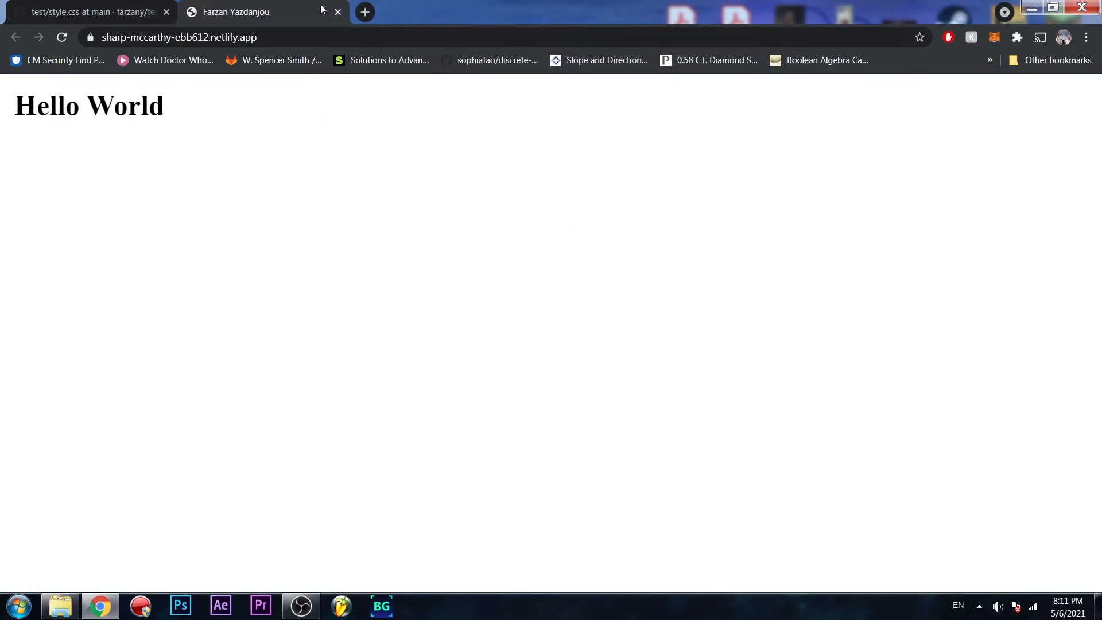
key("ctrl+shift+t")
left_click(439, 6)
key("ctrl+w")
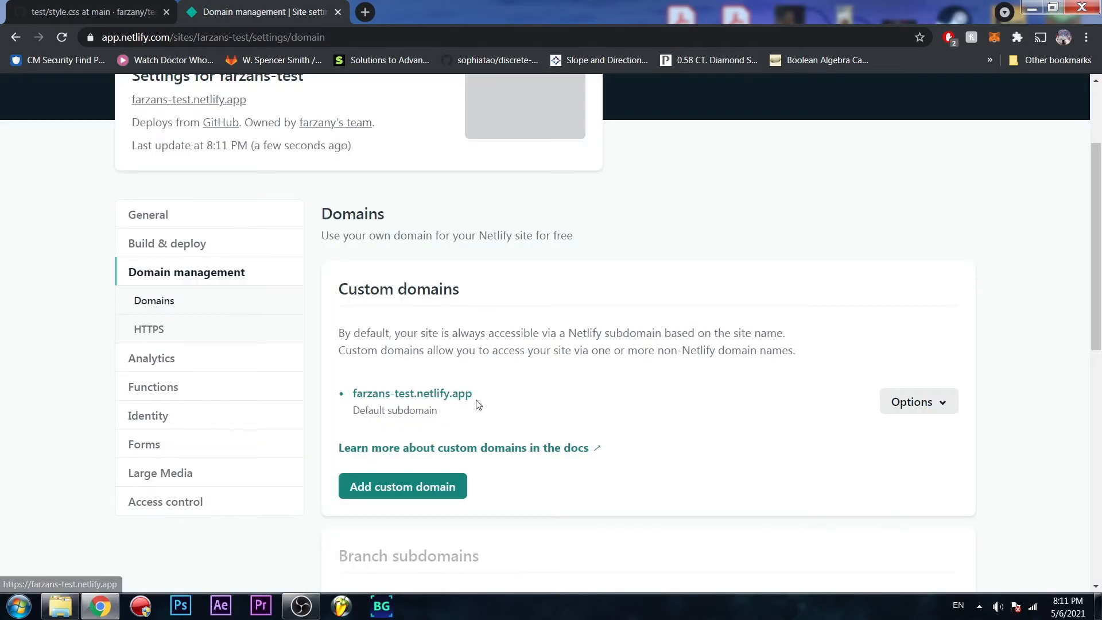
Step: Look over the sites and builds in the team overview, and view the team's Domains page
scroll(605, 394, "up", 3)
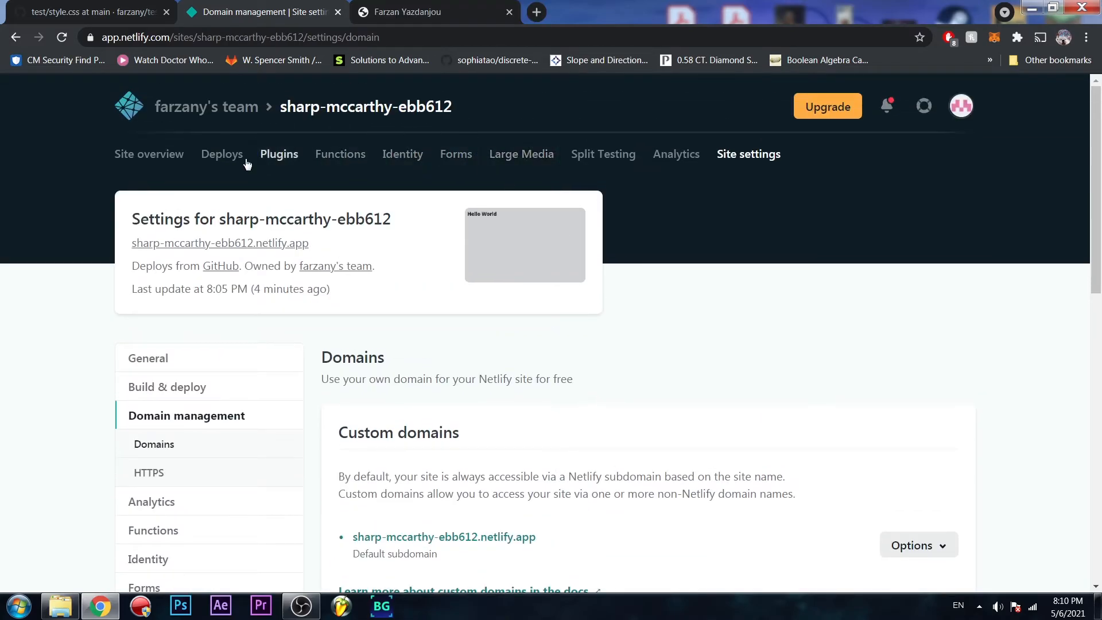
left_click(227, 107)
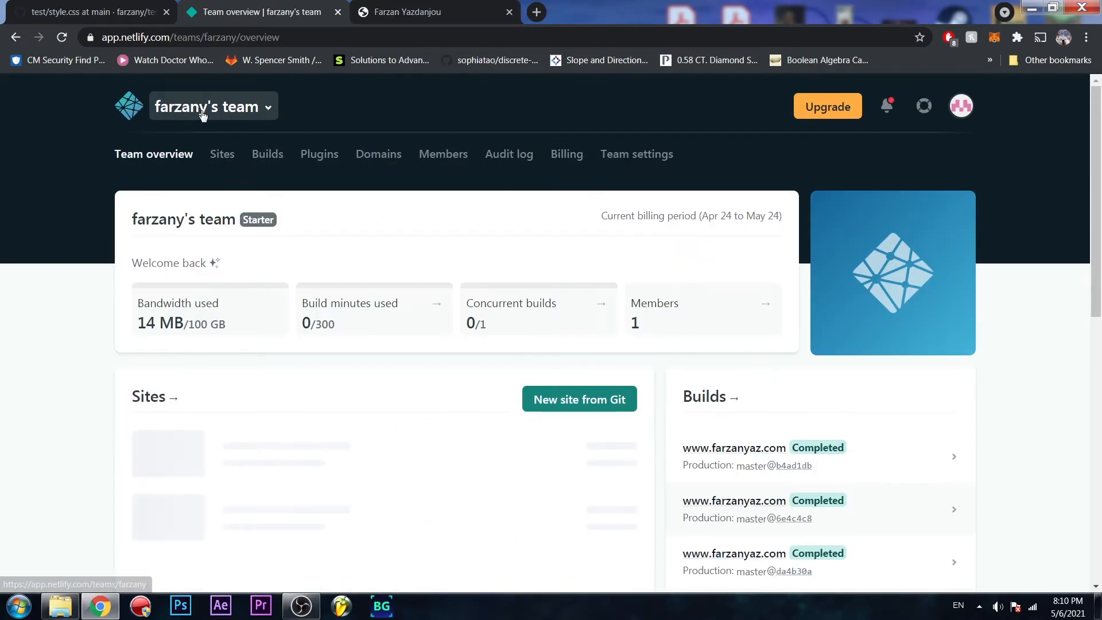
scroll(401, 468, "down", 1)
scroll(401, 468, "down", 1)
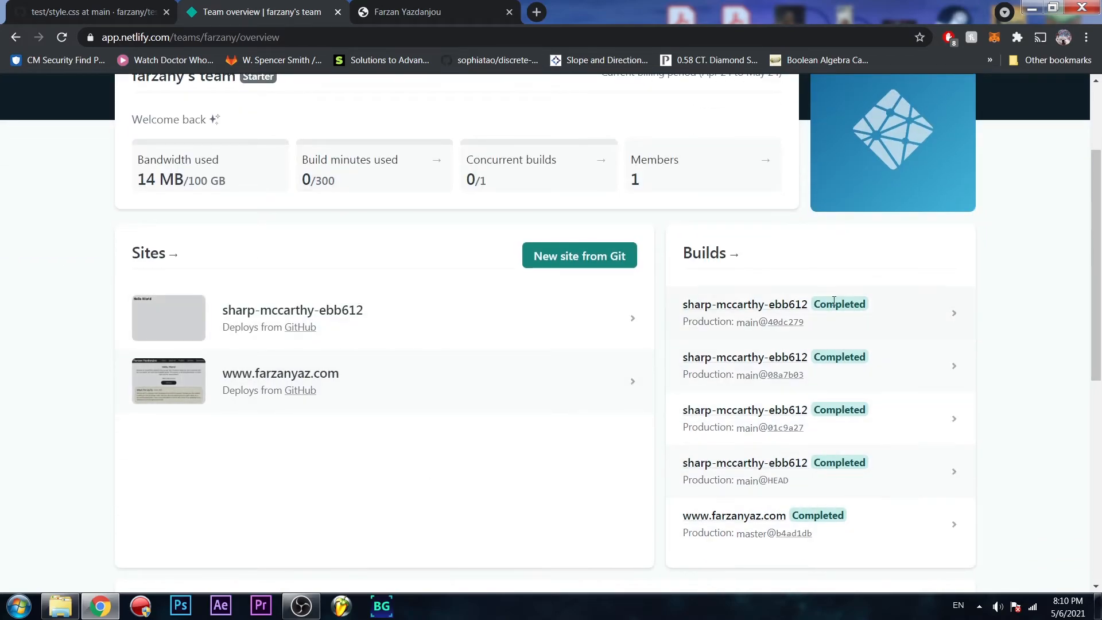
scroll(593, 406, "up", 2)
scroll(746, 416, "down", 1)
scroll(780, 418, "up", 1)
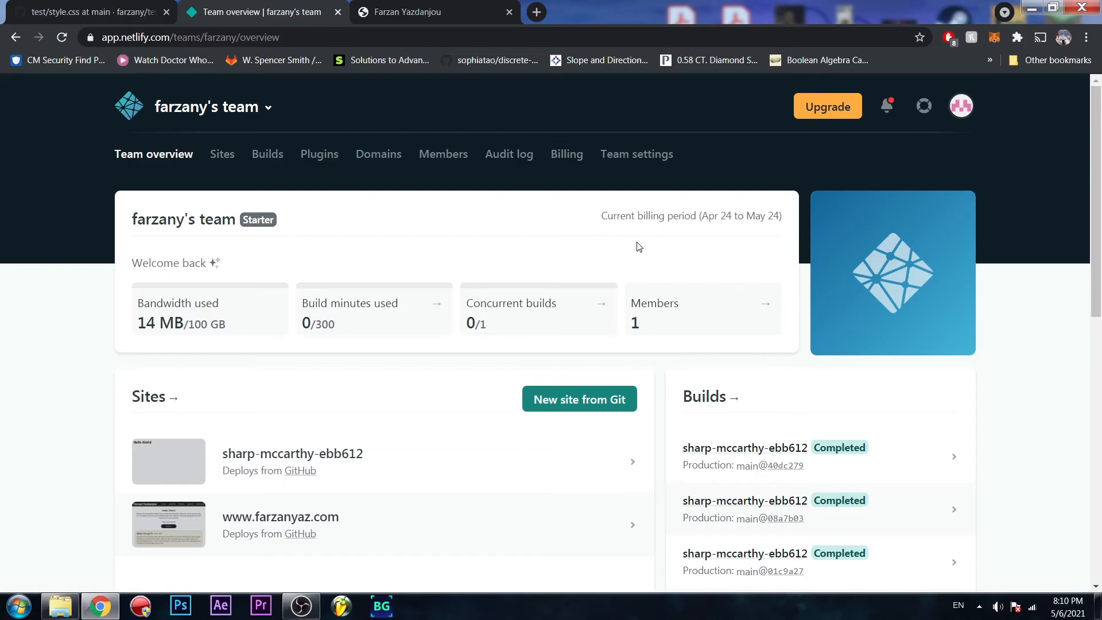
left_click(383, 161)
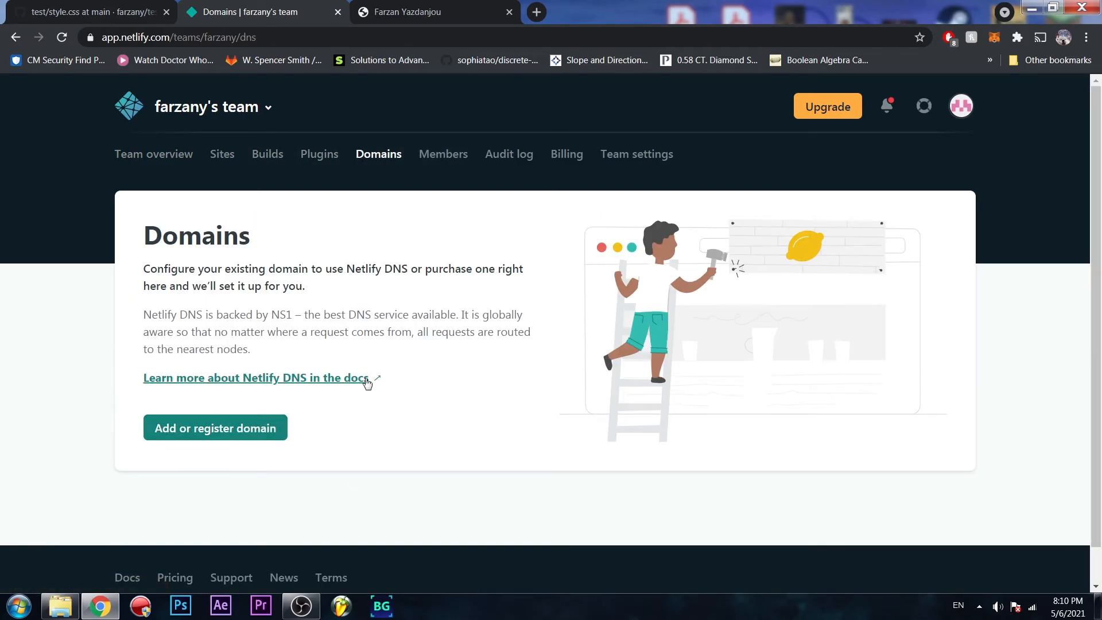
left_click(136, 153)
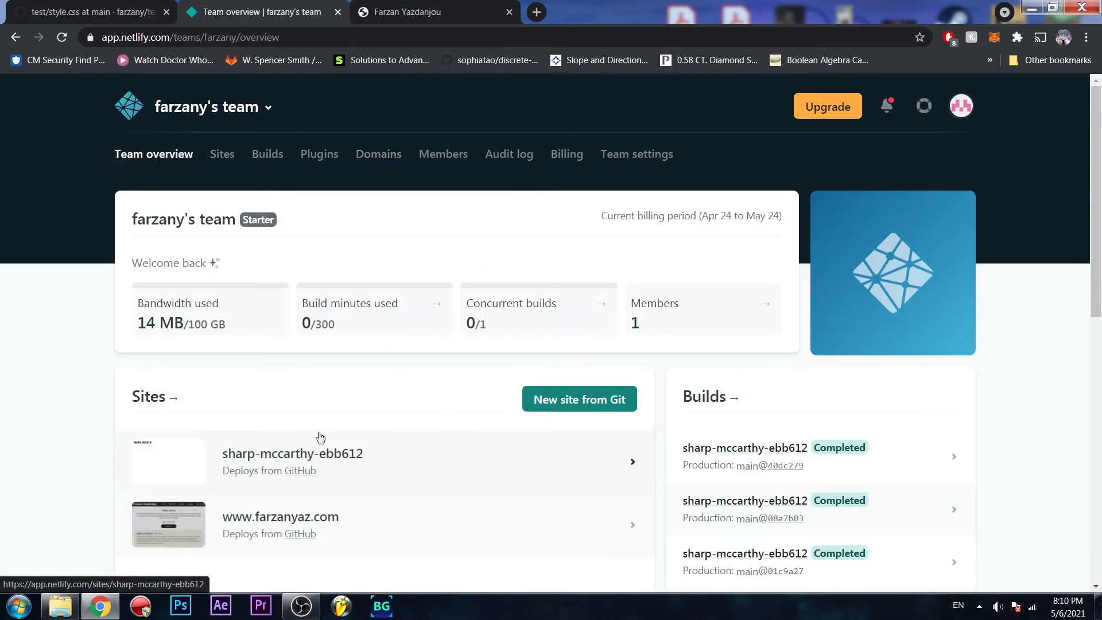
Step: Open the domain settings of the team's other site, the one with its own .com domain
scroll(320, 432, "down", 1)
left_click(423, 452)
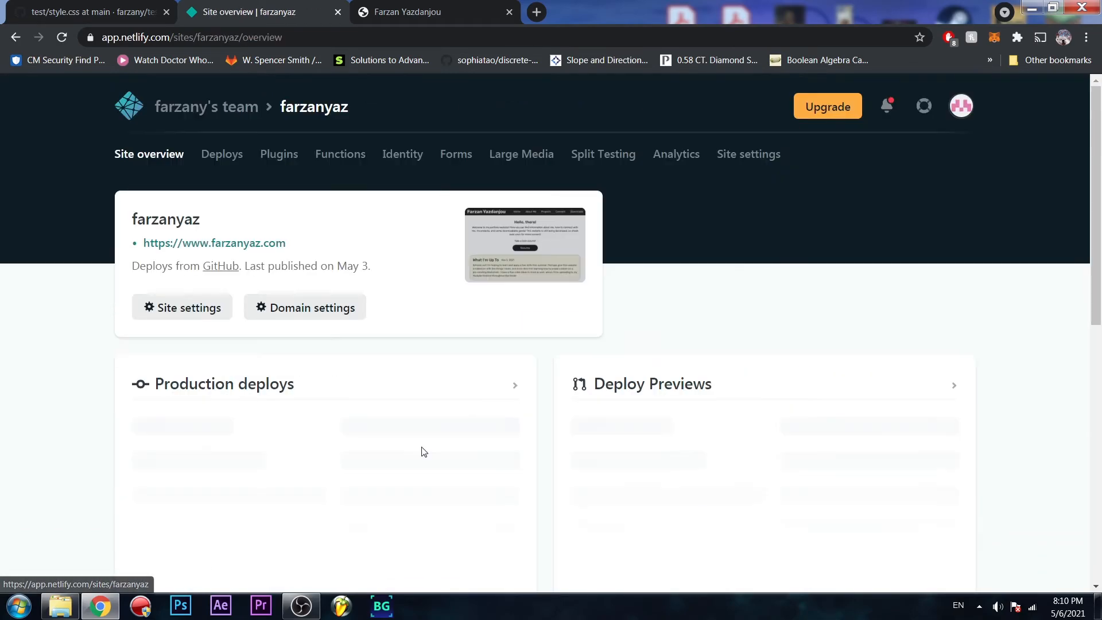
left_click(312, 313)
scroll(689, 389, "down", 5)
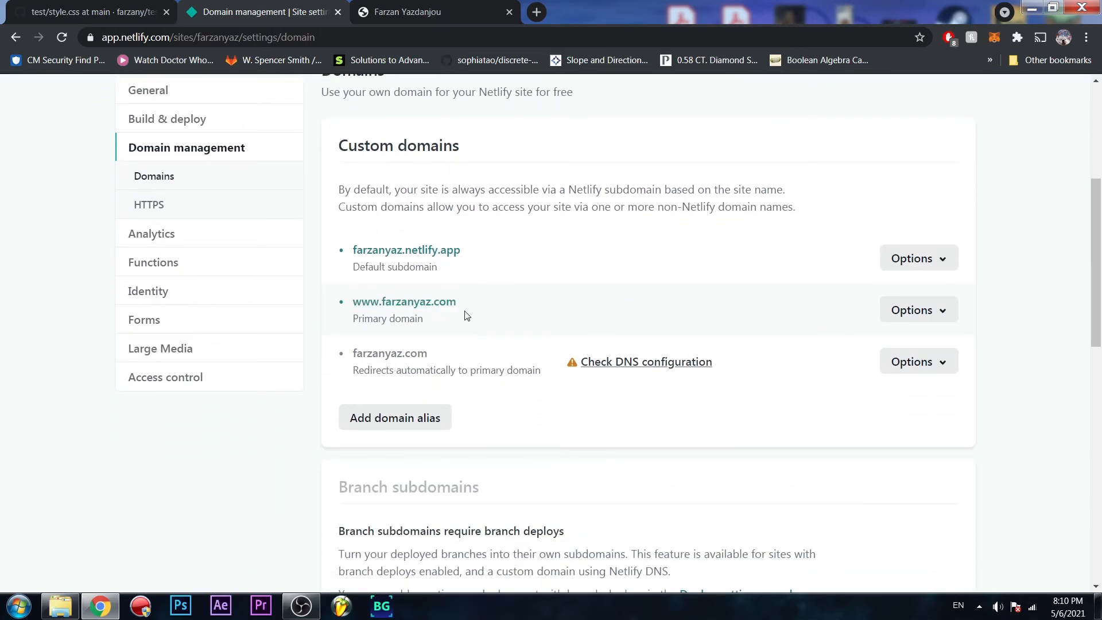
Step: Check the DNS configuration of the redirecting .com domain, examine the A record instructions, and close the dialog
left_click(662, 371)
left_click(870, 422)
scroll(586, 396, "down", 1)
scroll(583, 399, "up", 2)
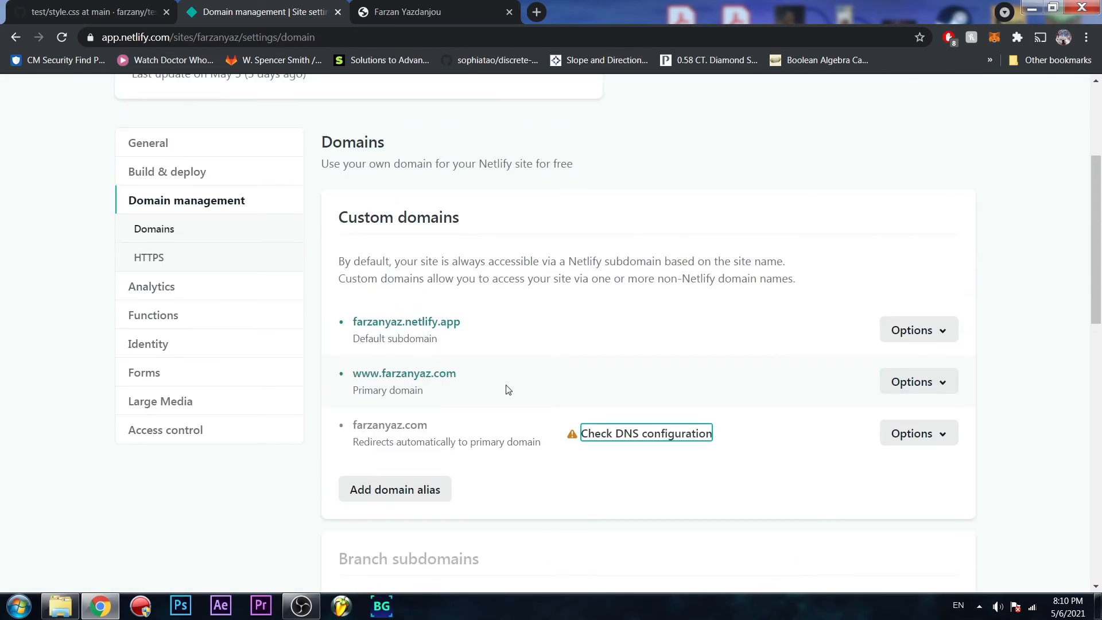
left_click(639, 433)
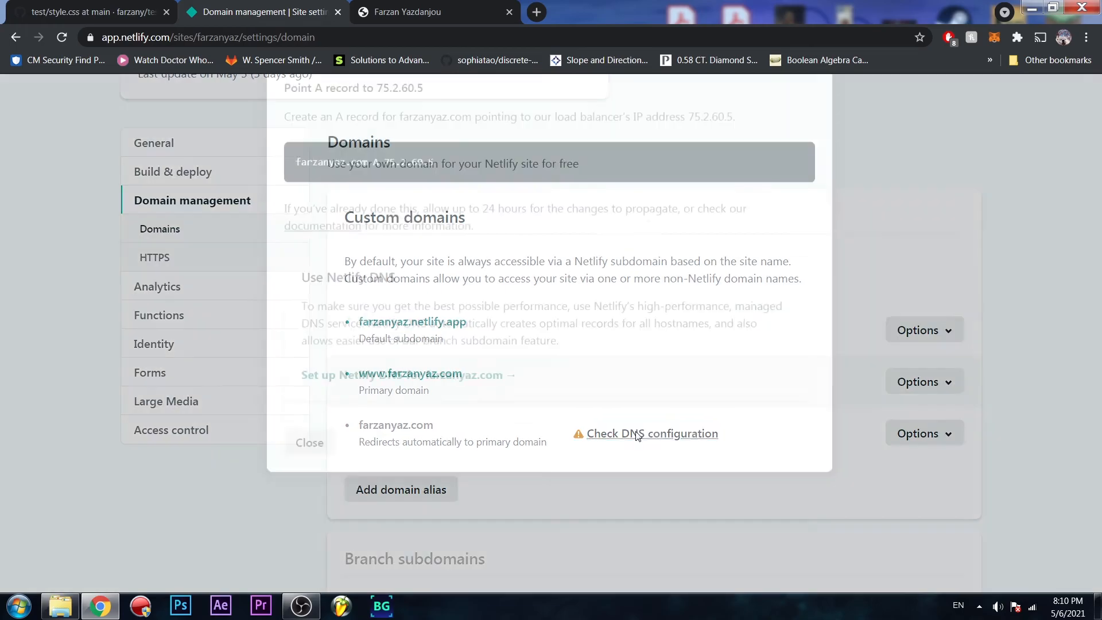
left_click_drag(302, 207, 617, 208)
left_click(884, 355)
Step: Examine the SSL/TLS certificate details in the HTTPS section of the domain settings
scroll(594, 461, "down", 5)
scroll(594, 461, "down", 4)
scroll(487, 368, "down", 1)
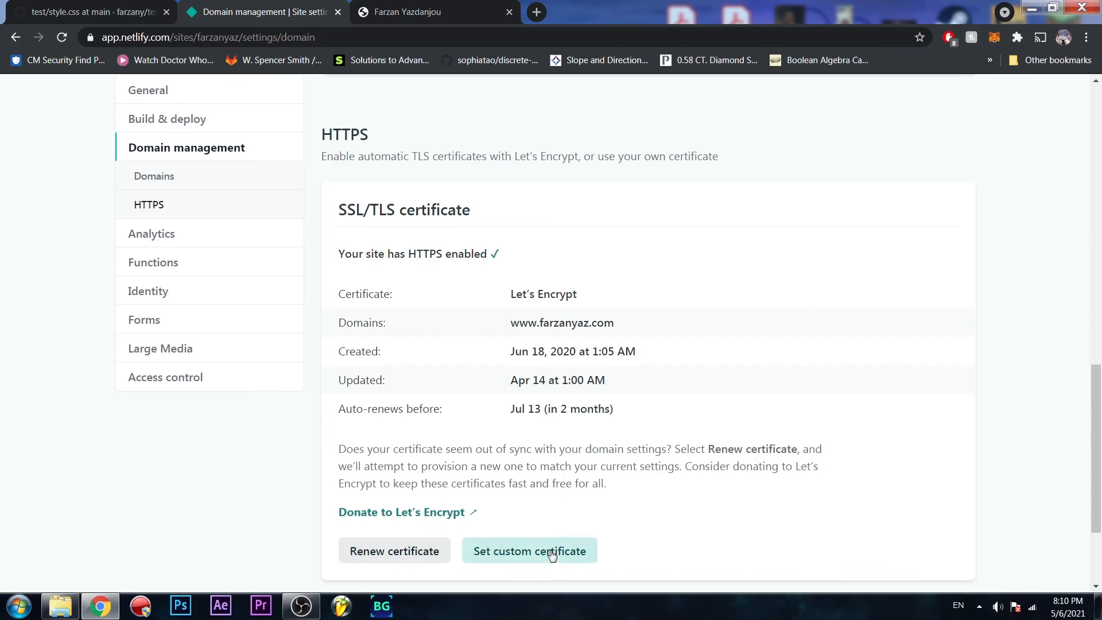
Step: Open the site overview of farzans-test
scroll(652, 226, "up", 15)
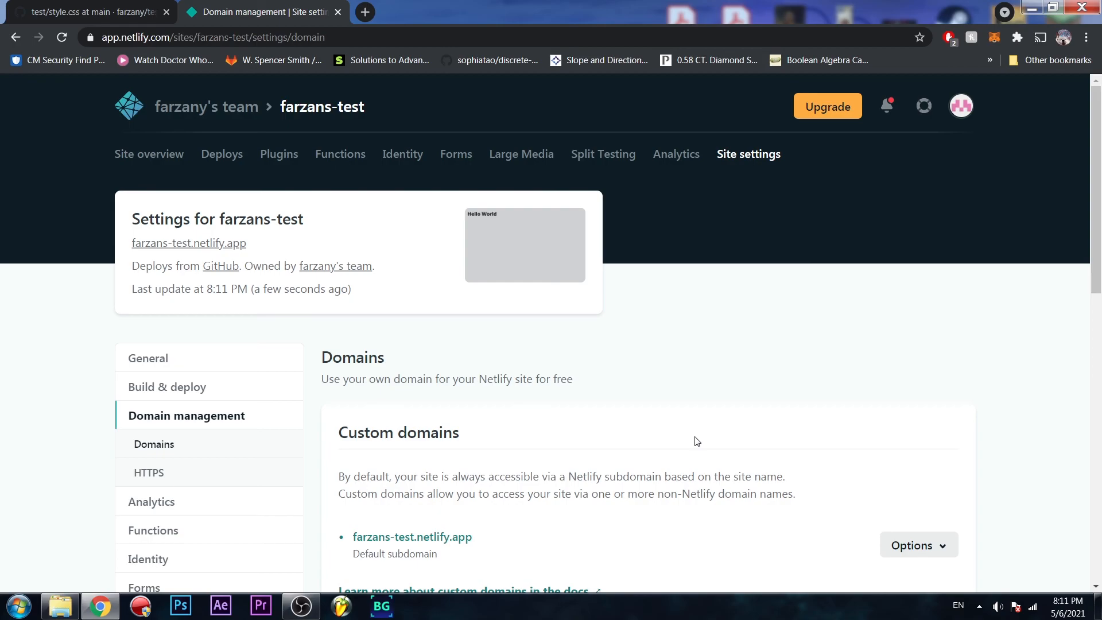
left_click(149, 154)
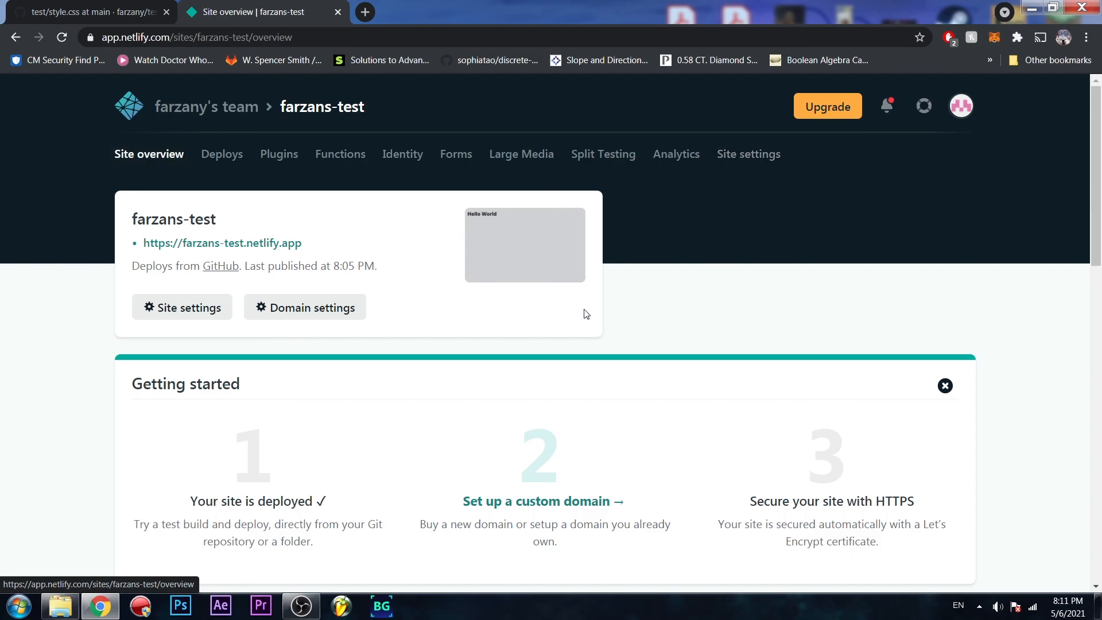